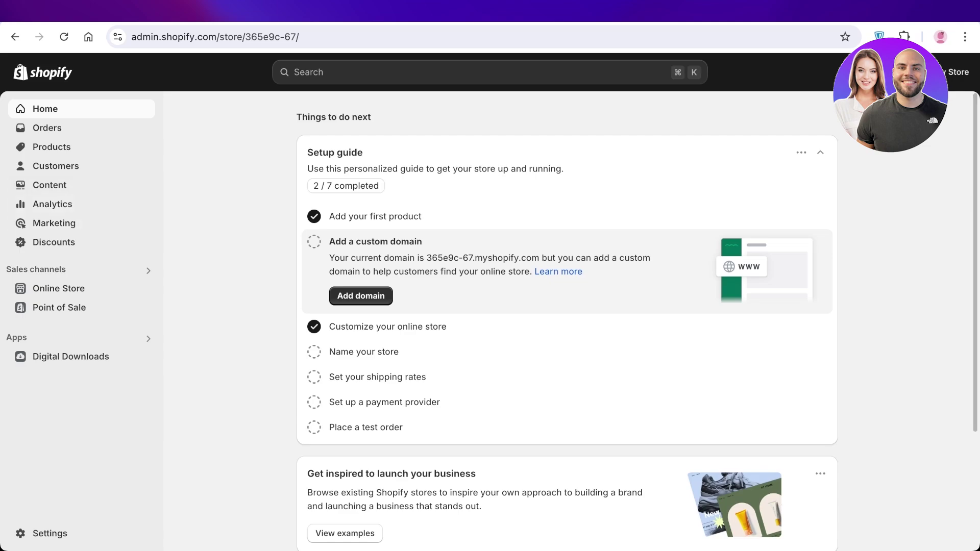
# Open the online store's storefront and look over the homepage banner and featured products.
pyautogui.click(145, 289)
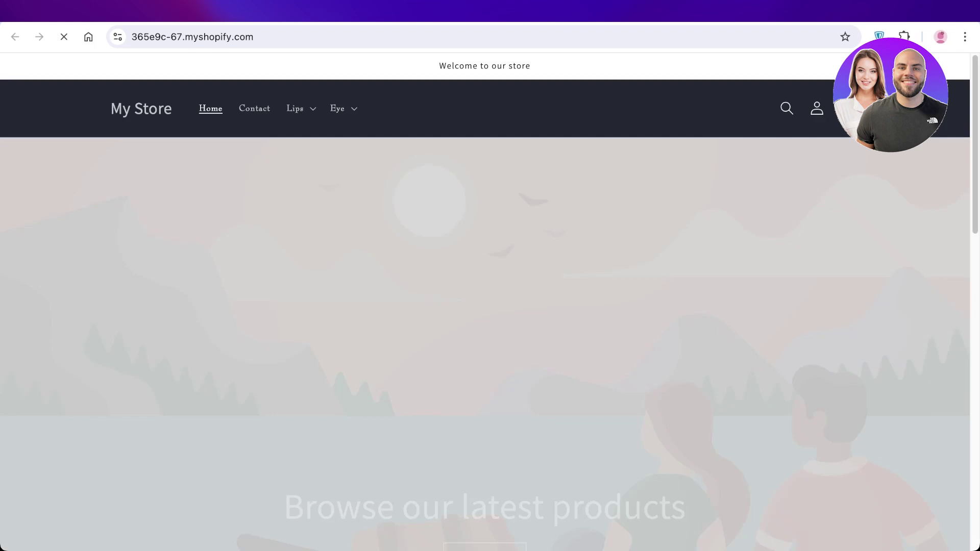
pyautogui.scroll(-3, 490, 301)
pyautogui.scroll(-2, 490, 301)
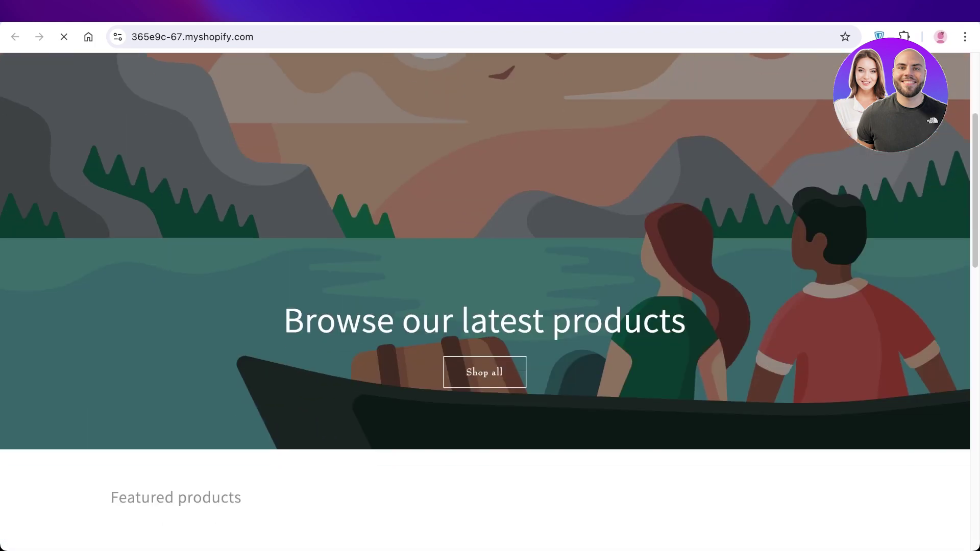
pyautogui.scroll(4, 490, 301)
pyautogui.scroll(-1, 490, 301)
pyautogui.scroll(-10, 490, 302)
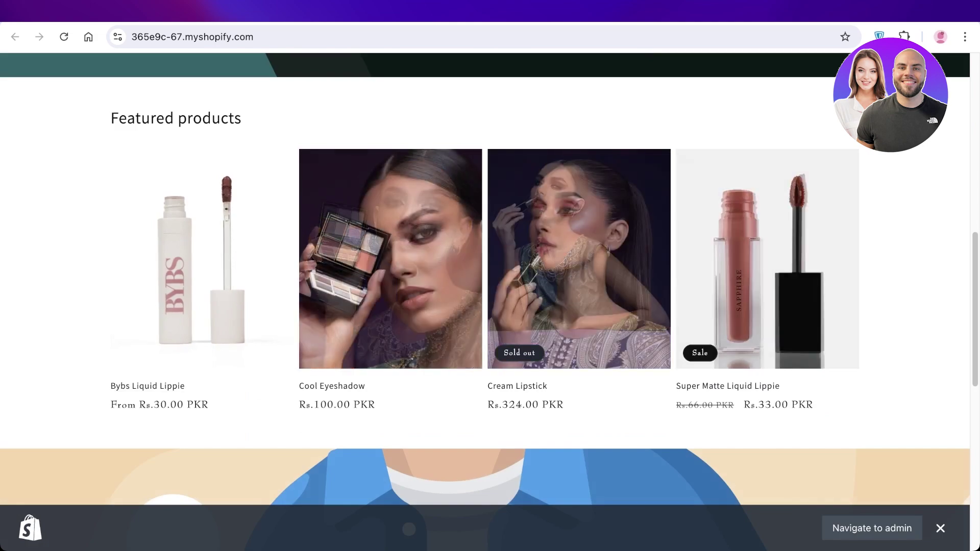
pyautogui.scroll(10, 490, 301)
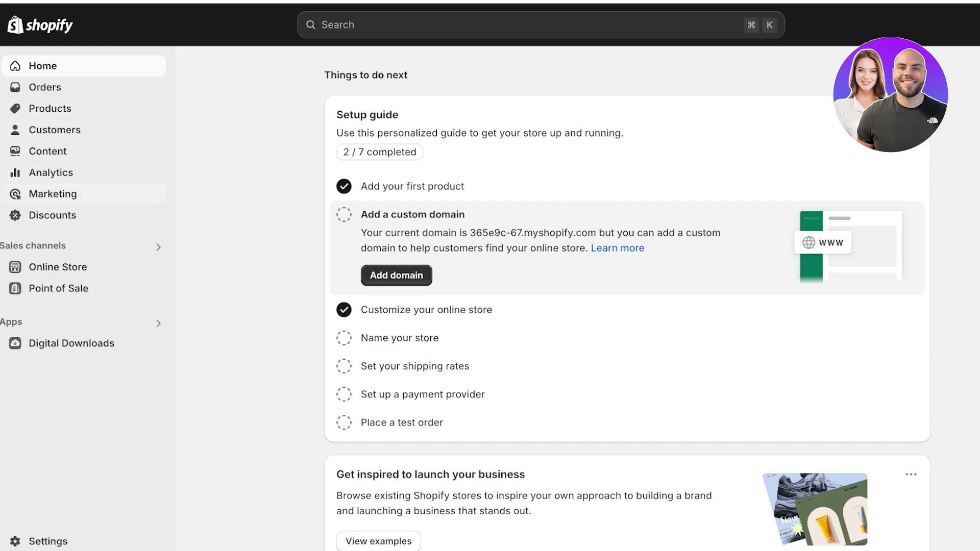
# View the store's discounts, then open the Apps and sales channels settings and go to the Shopify App Store.
pyautogui.click(52, 215)
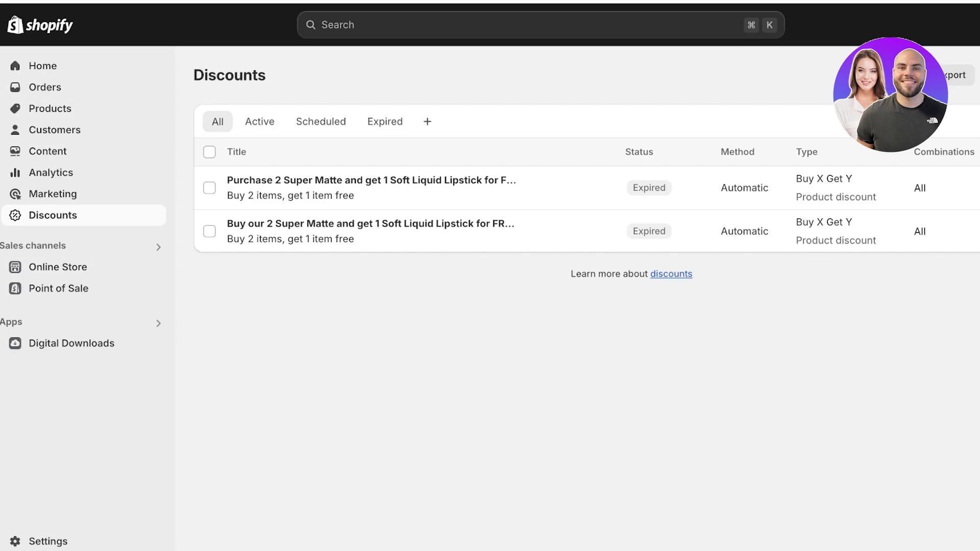
pyautogui.click(48, 541)
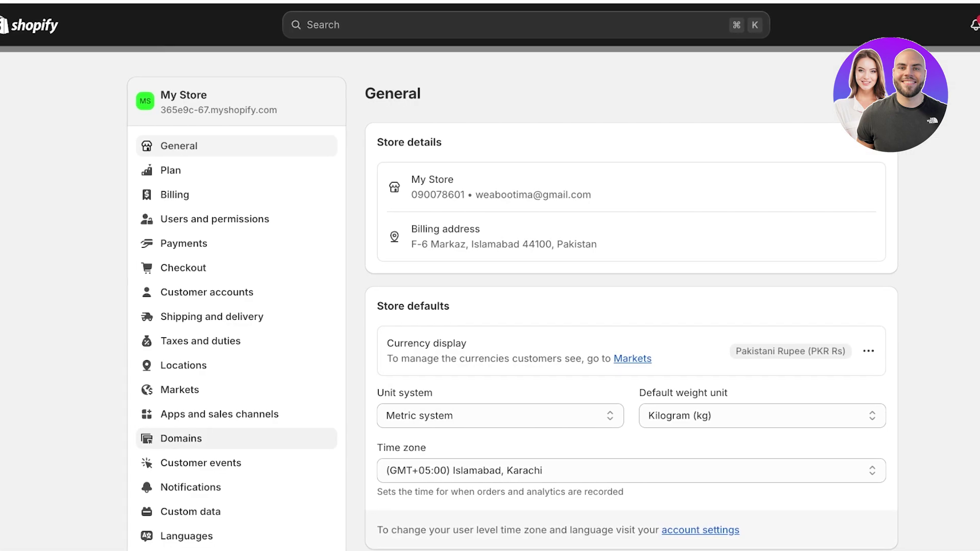
pyautogui.scroll(-1, 240, 456)
pyautogui.scroll(-1, 229, 352)
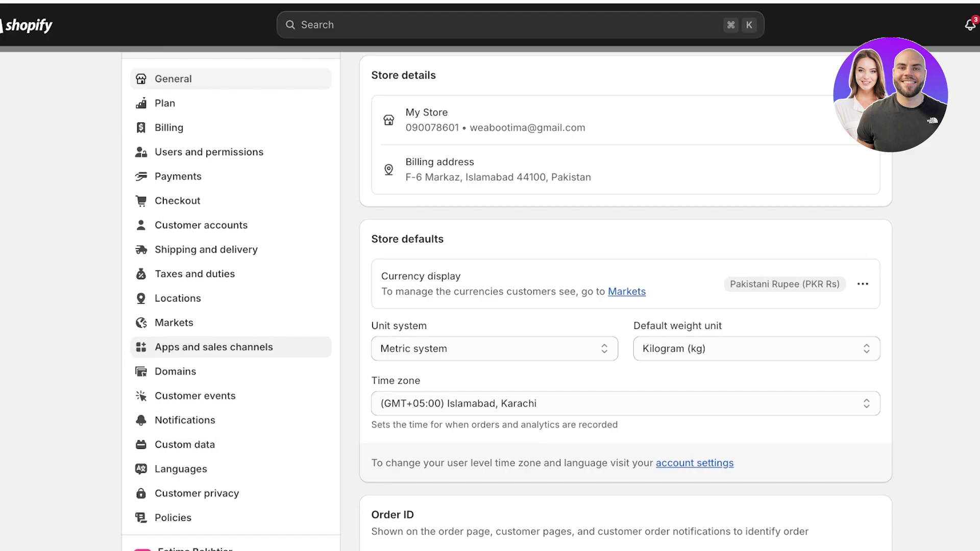
pyautogui.click(220, 348)
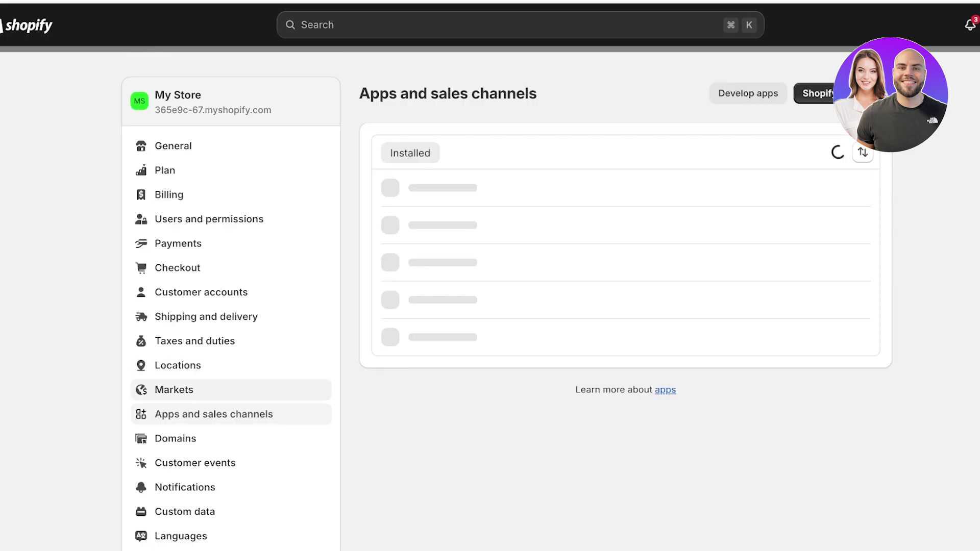
pyautogui.click(837, 94)
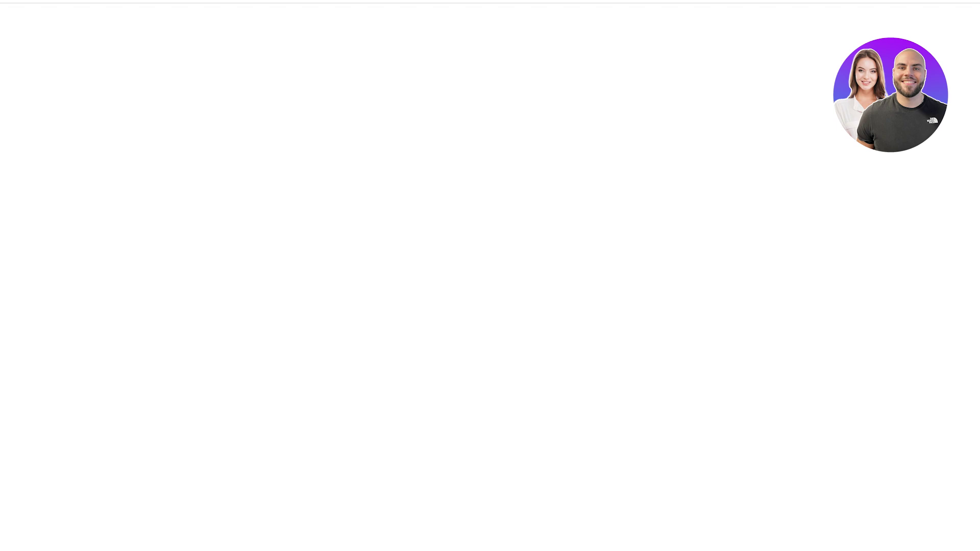
# Search the app store for "popup" and browse the resulting apps.
pyautogui.click(490, 31)
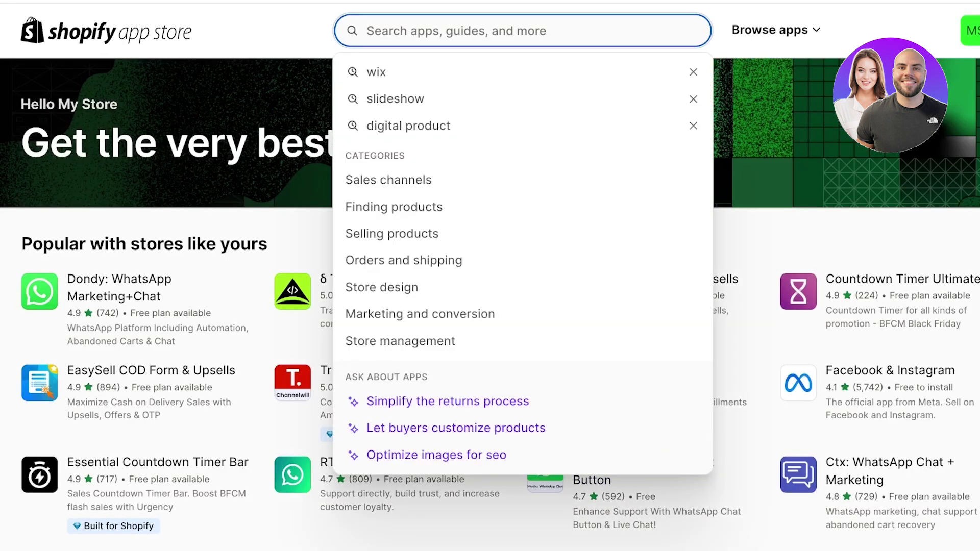
pyautogui.write('popup')
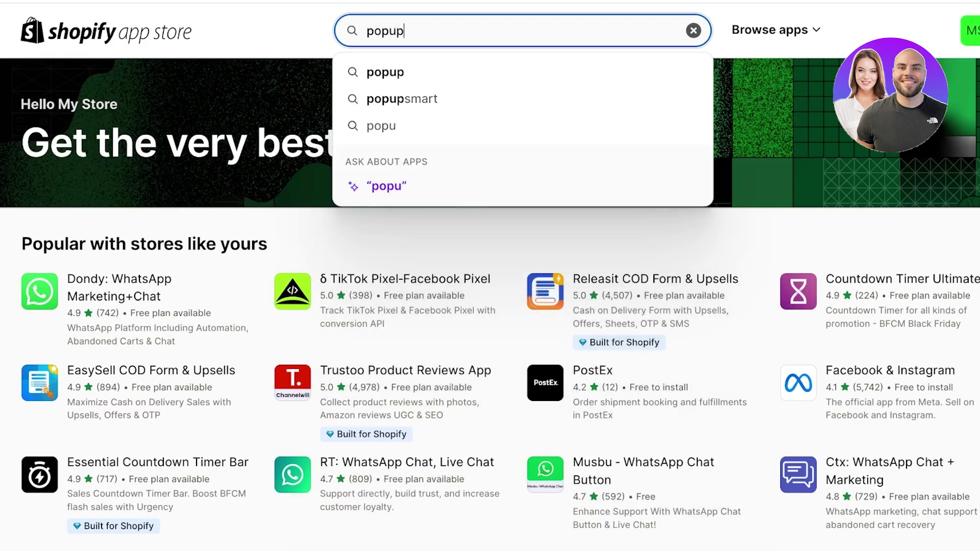
pyautogui.press('Return')
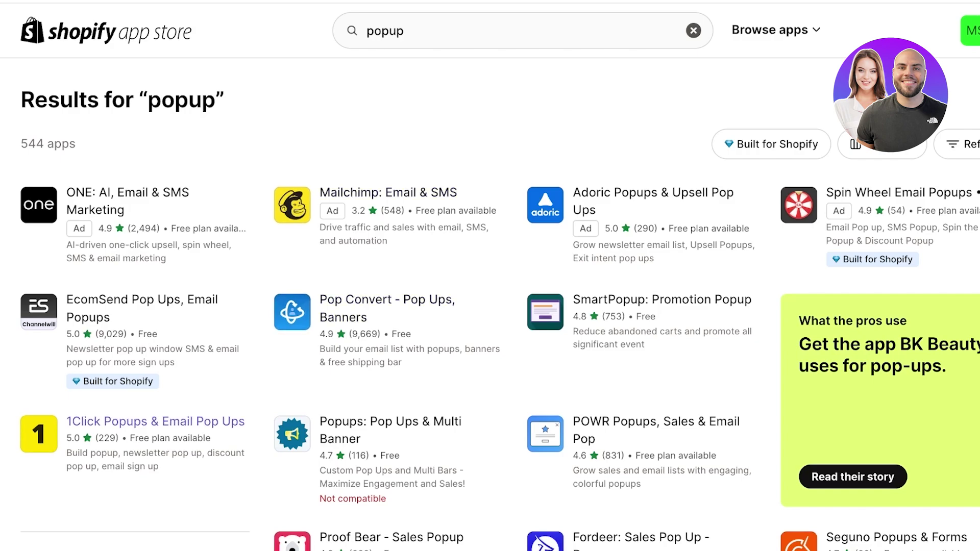
pyautogui.scroll(-2, 368, 265)
pyautogui.scroll(-1, 368, 291)
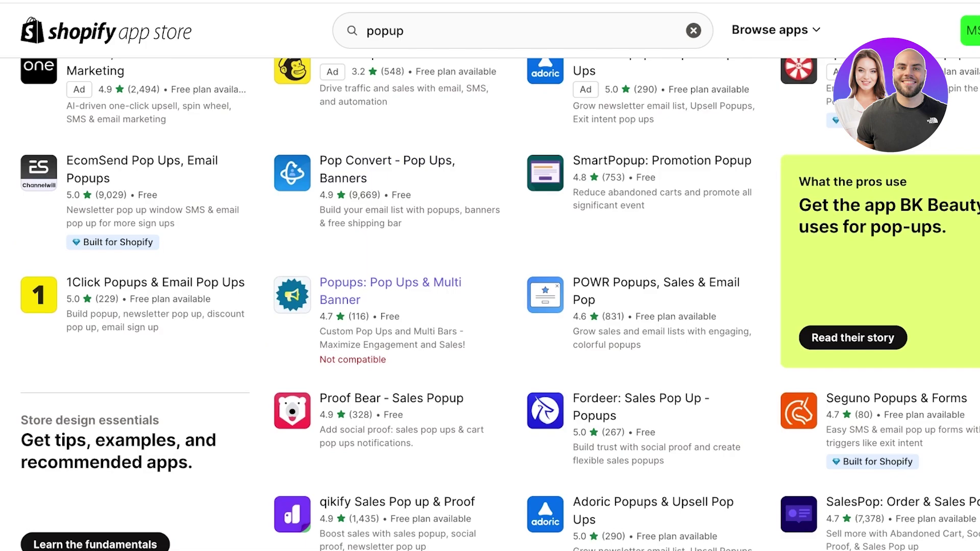
pyautogui.scroll(1, 143, 197)
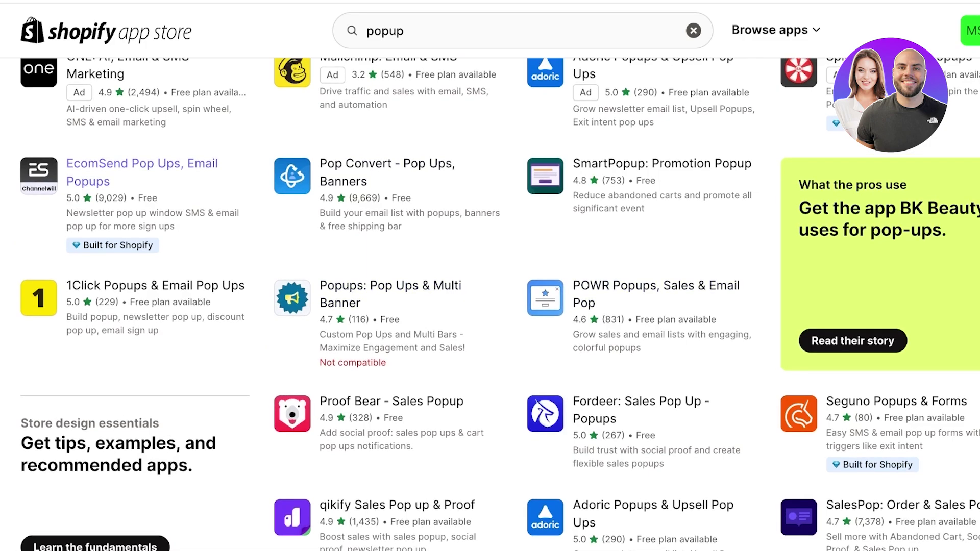
pyautogui.scroll(-4, 143, 171)
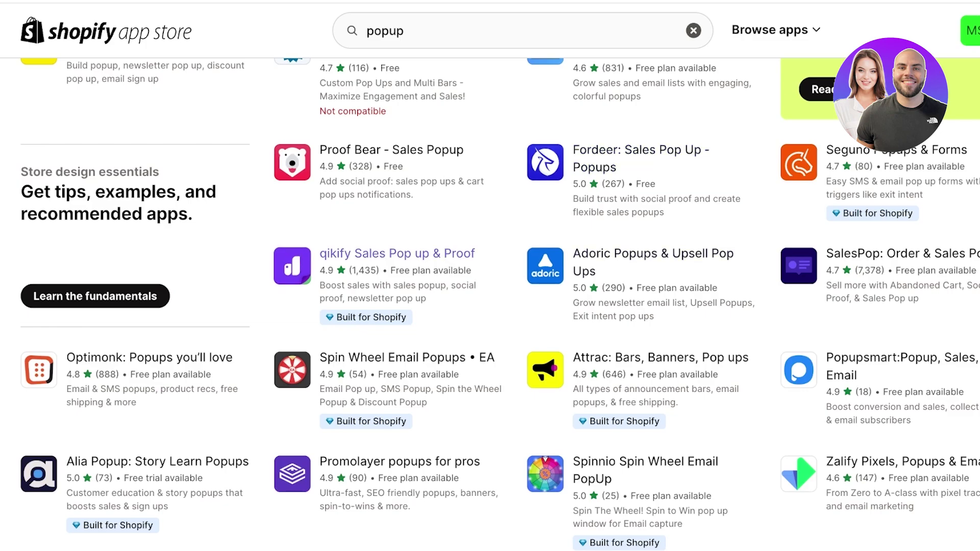
# Open the qikify Sales Pop up & Proof listing and review its features and pricing plans.
pyautogui.click(398, 253)
pyautogui.scroll(-10, 562, 256)
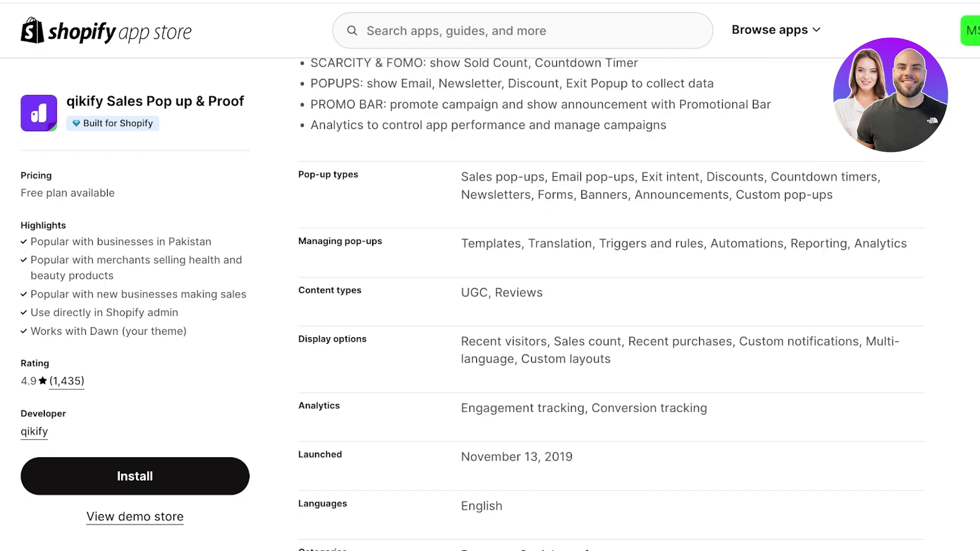
pyautogui.scroll(-8, 491, 306)
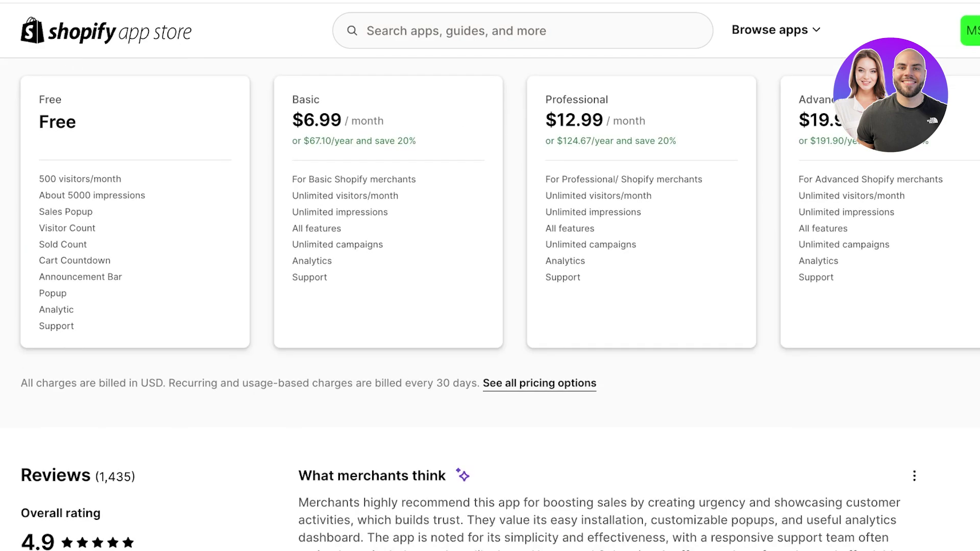
pyautogui.scroll(14, 491, 306)
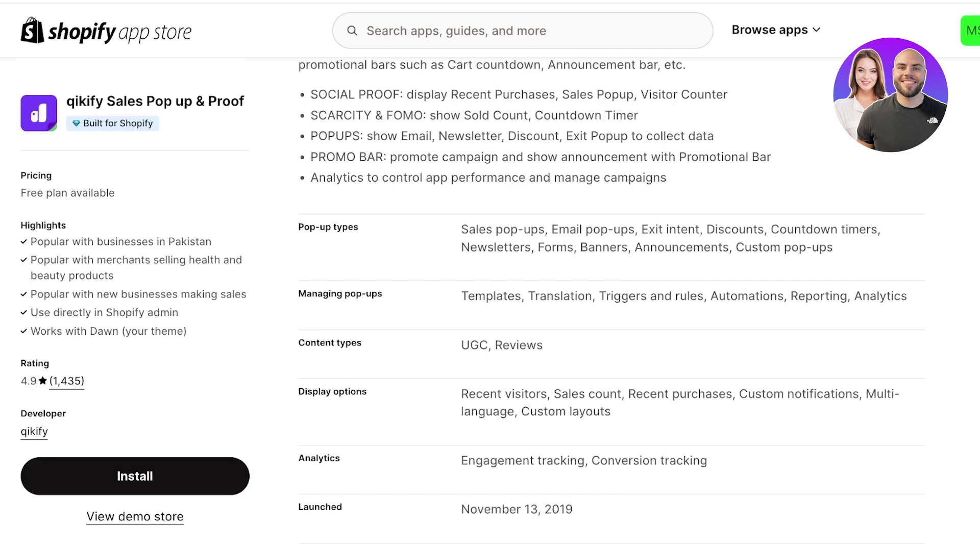
pyautogui.scroll(1, 561, 306)
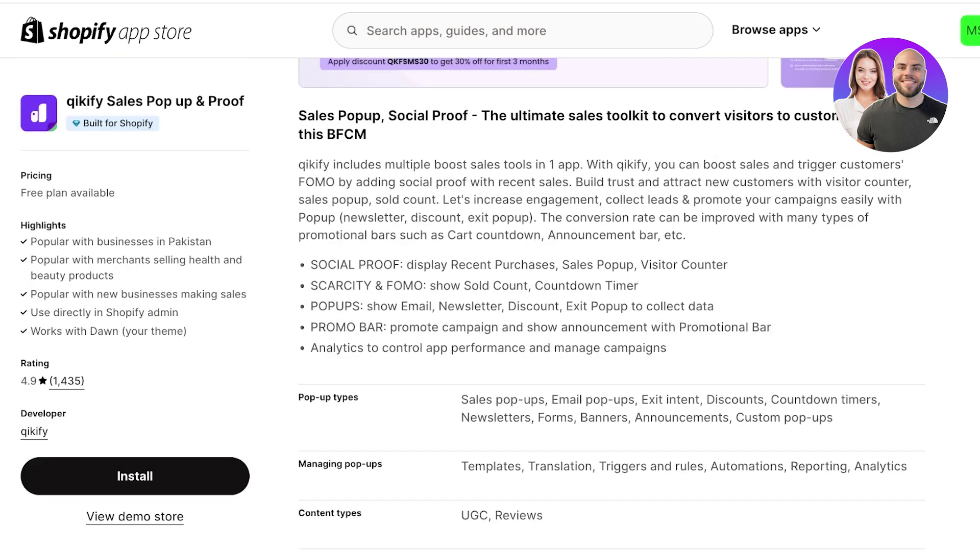
# Install the qikify Sales Pop up app on the store and pin it in the admin navigation.
pyautogui.scroll(5, 562, 307)
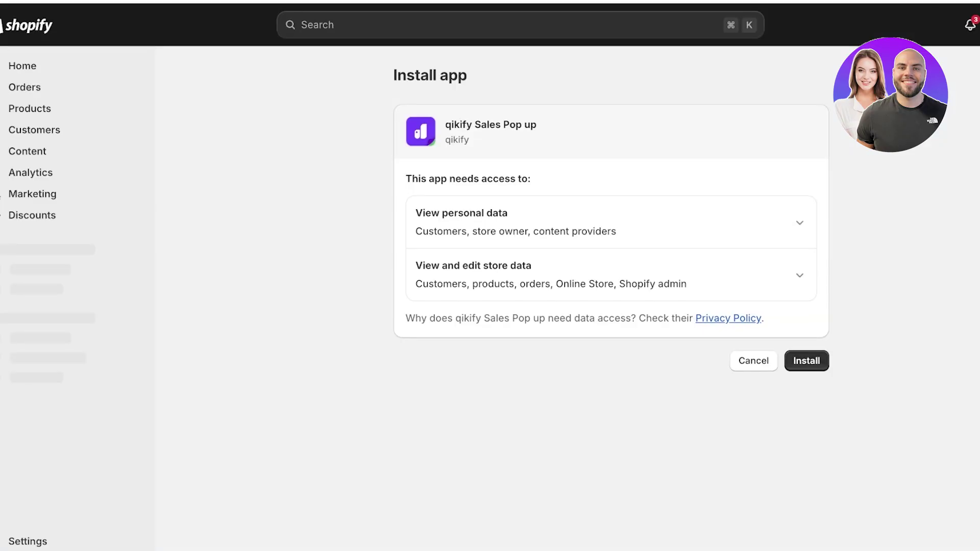
pyautogui.click(807, 361)
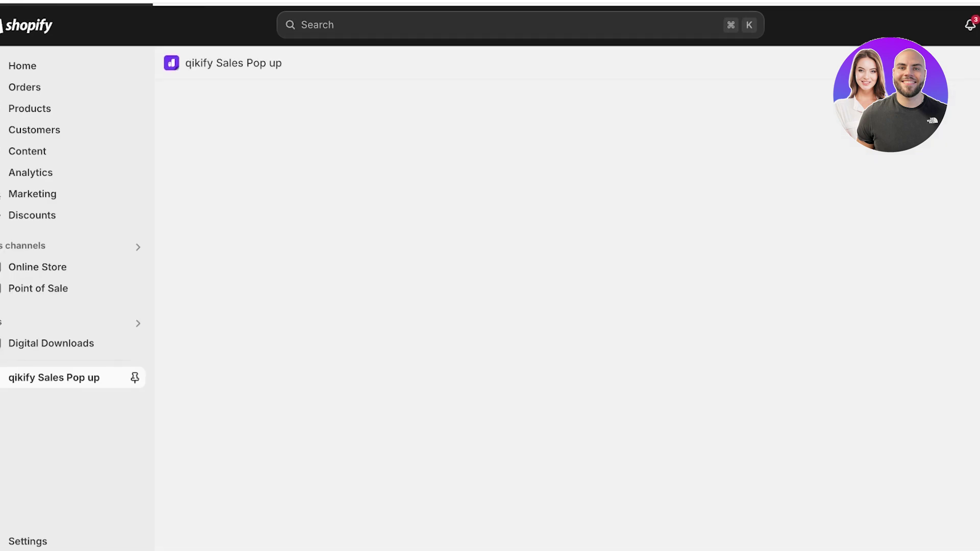
pyautogui.click(135, 378)
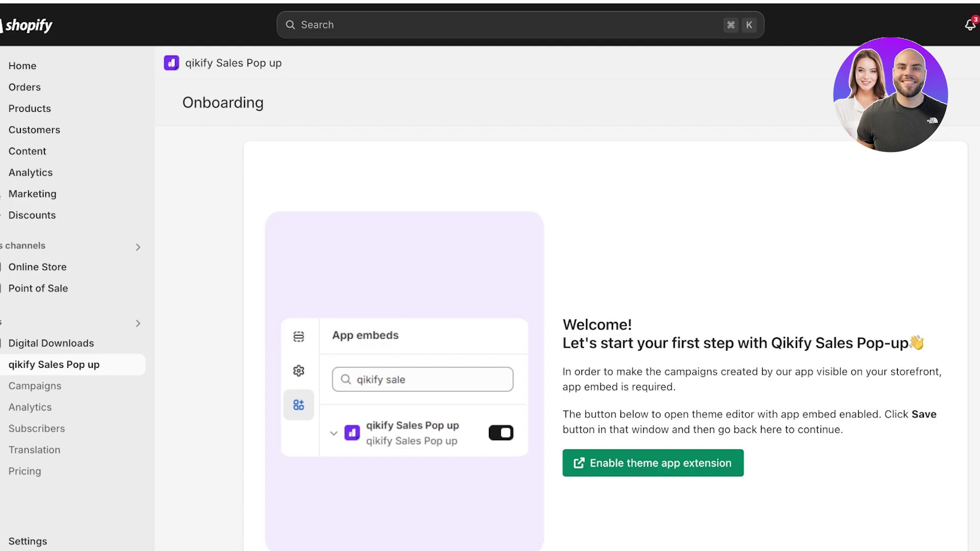
# Enable the qikify Sales Pop up theme app extension for the store's theme.
pyautogui.scroll(-1, 606, 342)
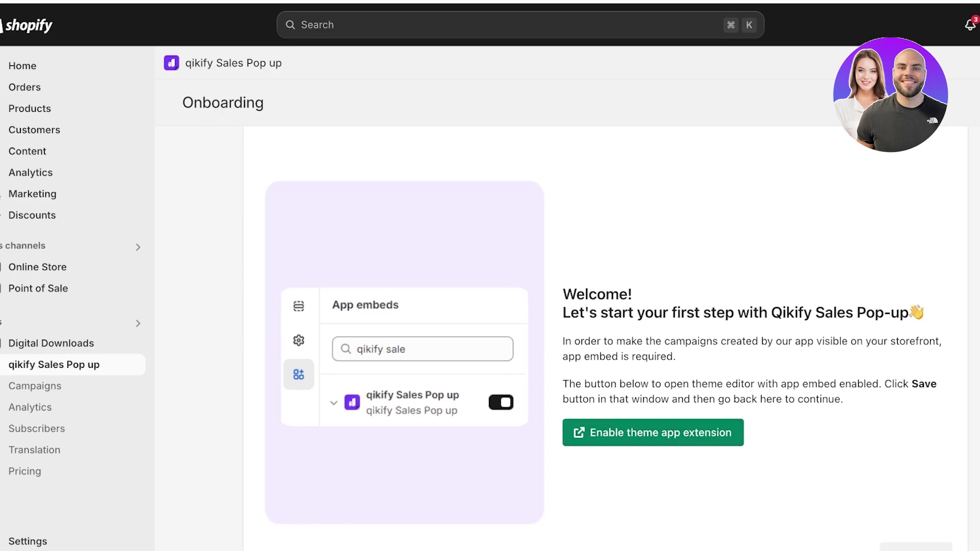
pyautogui.click(653, 433)
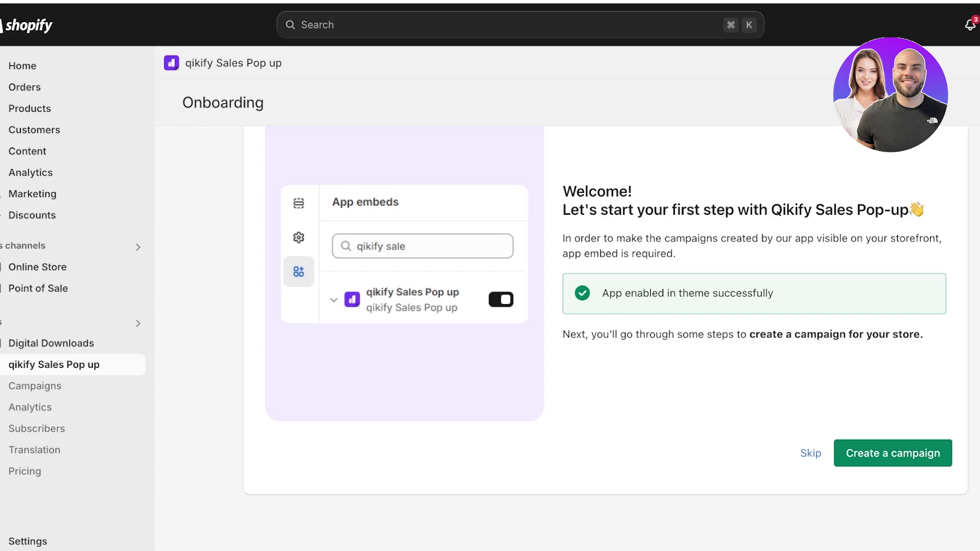
pyautogui.scroll(2, 605, 337)
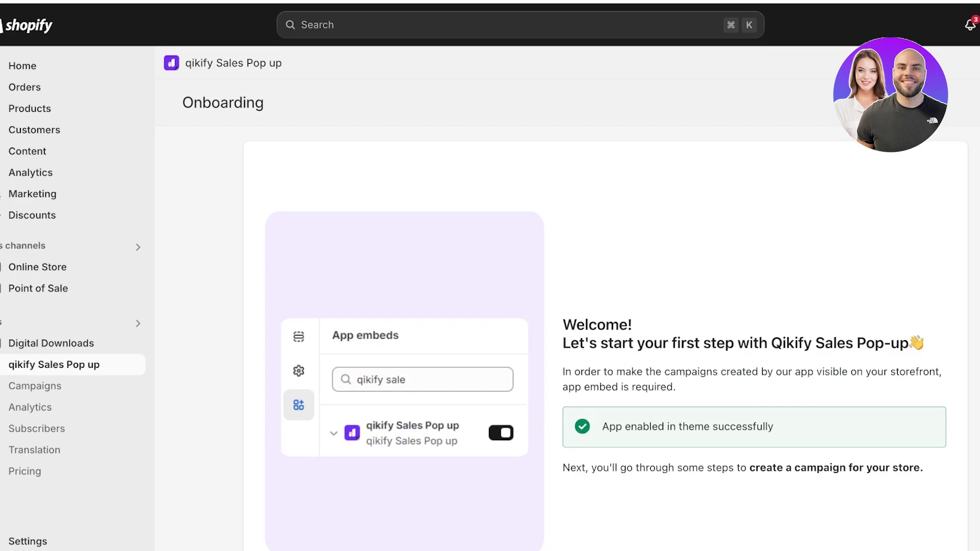
# Skip the qikify onboarding and look over the app's dashboard.
pyautogui.scroll(-2, 606, 337)
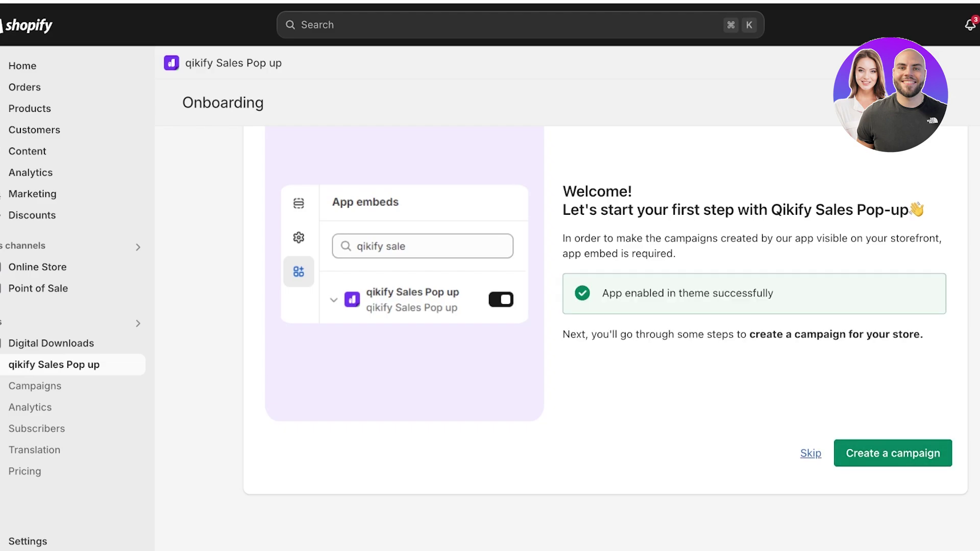
pyautogui.click(811, 454)
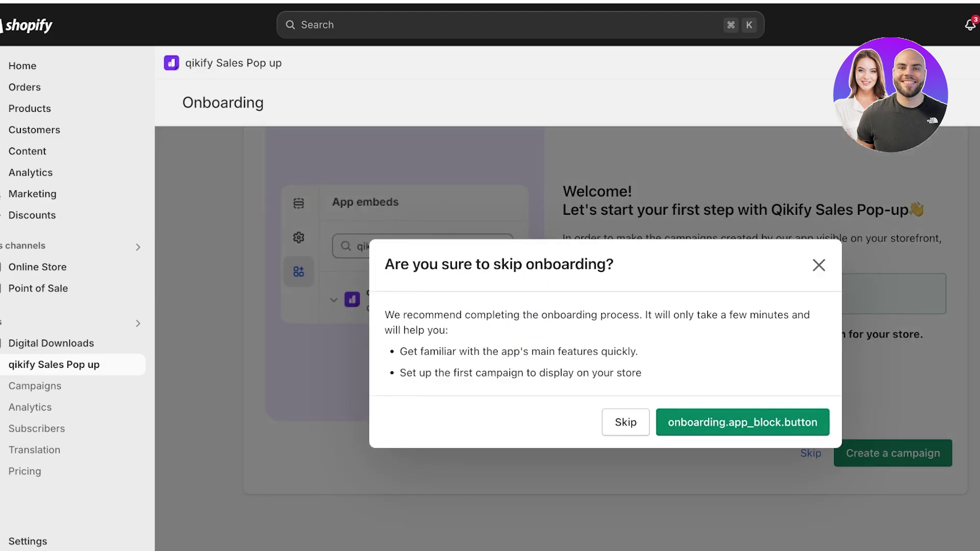
pyautogui.click(626, 423)
pyautogui.scroll(-2, 605, 339)
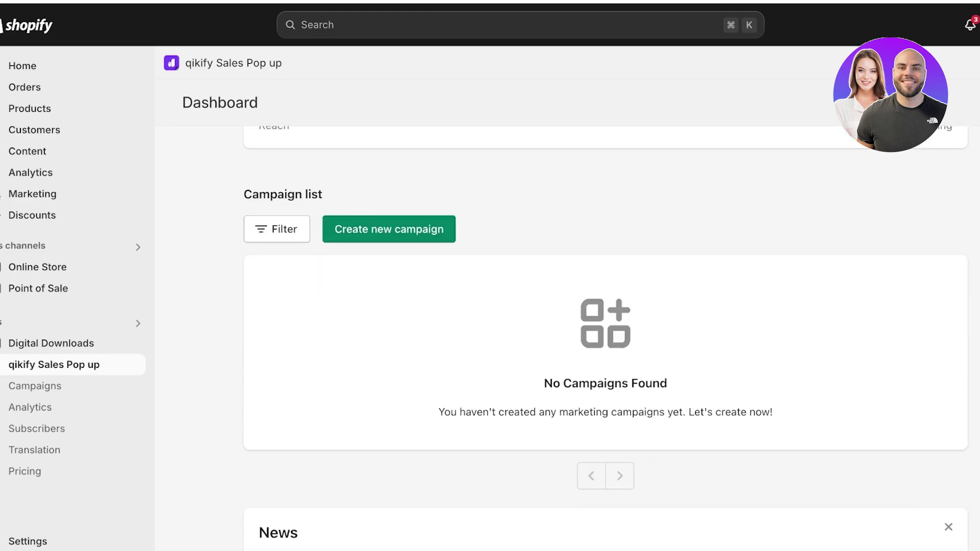
pyautogui.scroll(-2, 605, 339)
# Create a new campaign of the Popup type in qikify Sales Pop up.
pyautogui.scroll(5, 606, 339)
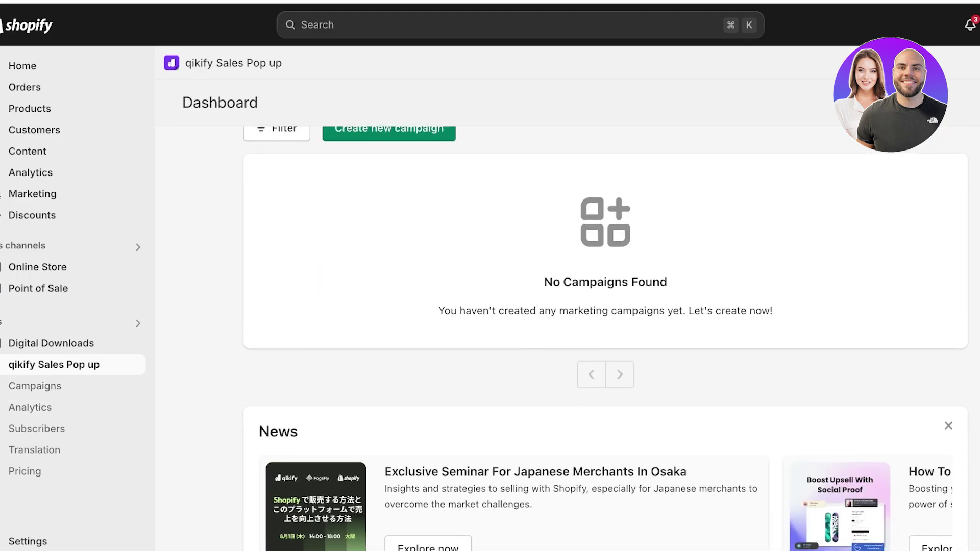
pyautogui.click(389, 390)
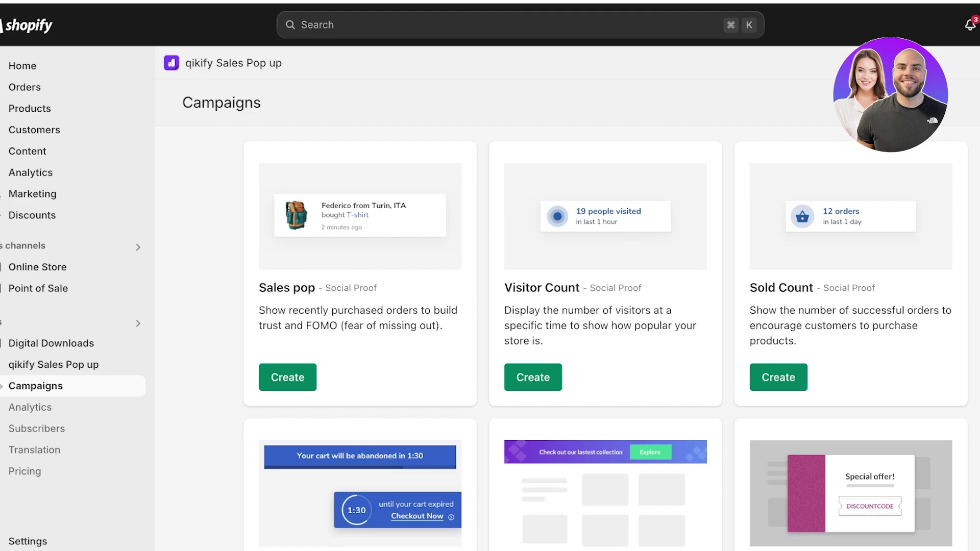
pyautogui.scroll(-4, 605, 337)
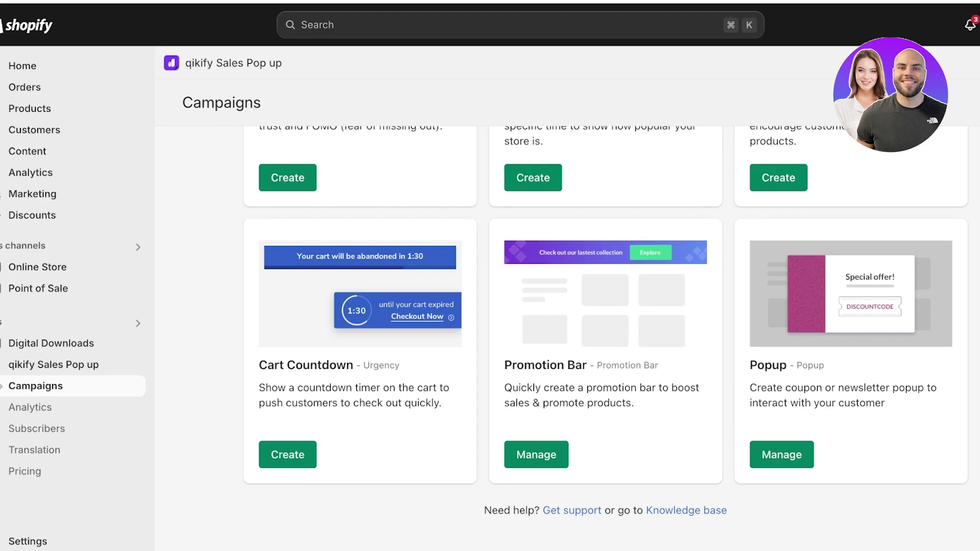
pyautogui.click(782, 454)
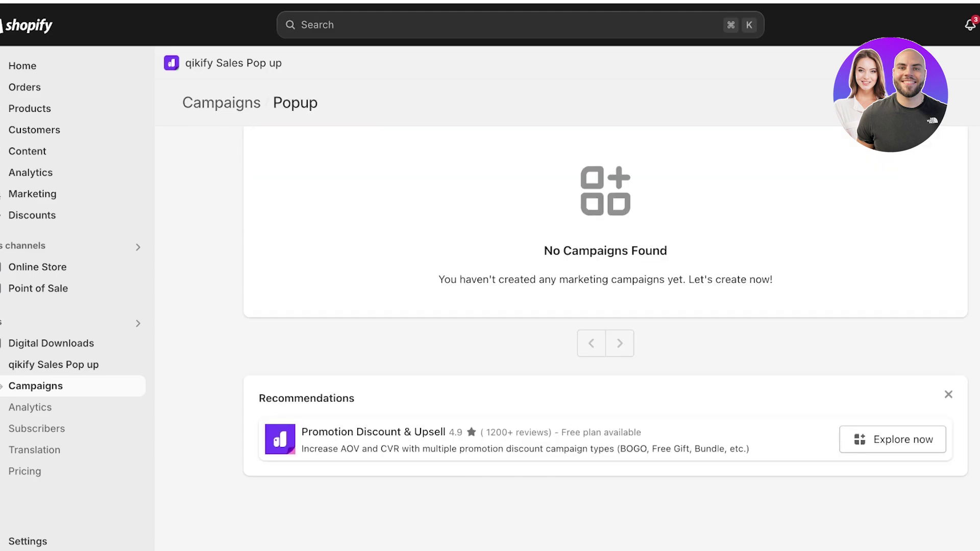
pyautogui.scroll(2, 605, 307)
pyautogui.click(327, 157)
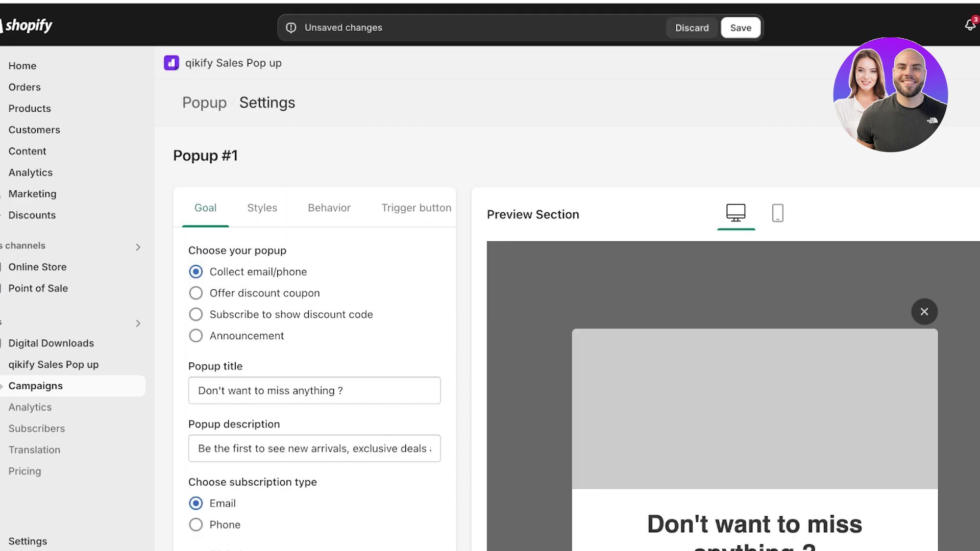
# Review the popup's goal settings and set the popup type to Offer discount coupon.
pyautogui.scroll(-3, 585, 338)
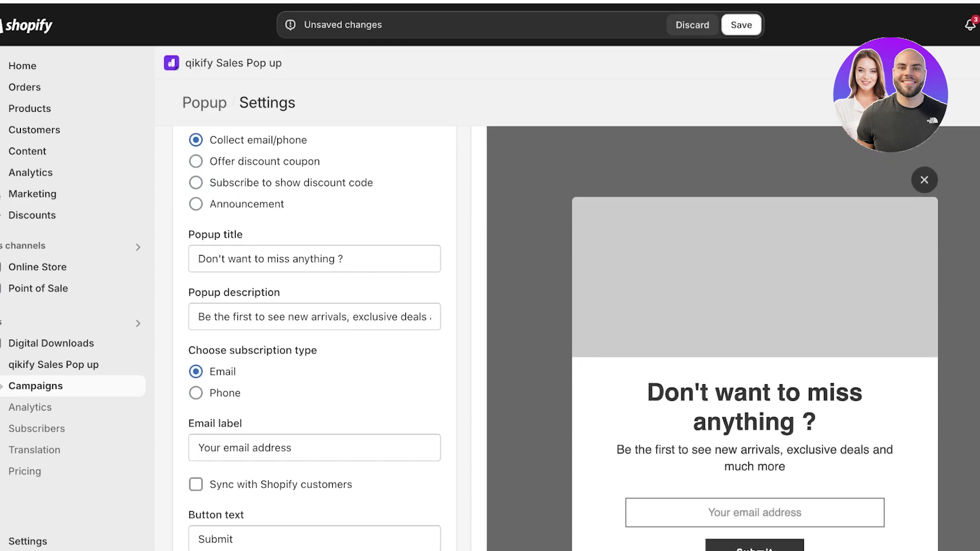
pyautogui.scroll(2, 567, 339)
pyautogui.click(196, 233)
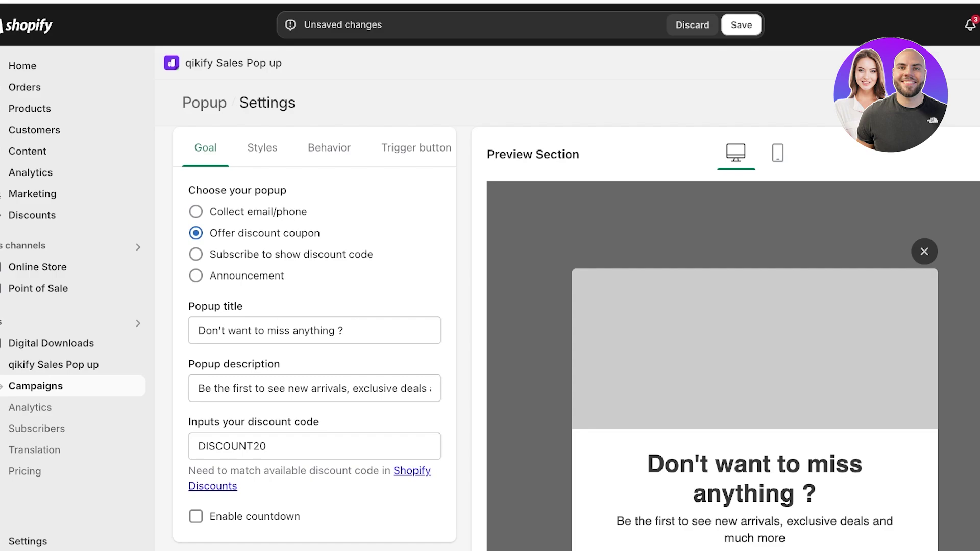
# Try the Subscribe to show discount code and Announcement popup types, and return to Offer discount coupon.
pyautogui.click(196, 255)
pyautogui.scroll(-3, 314, 339)
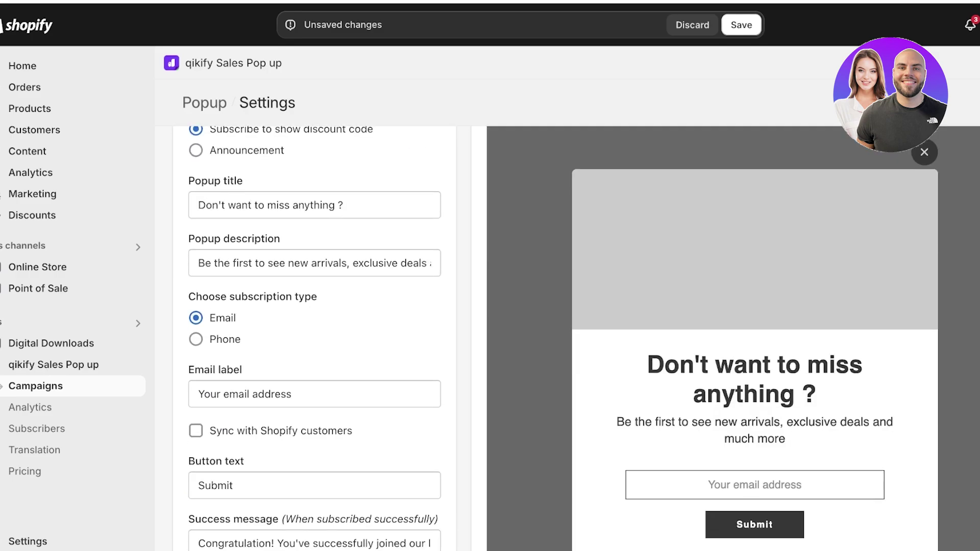
pyautogui.scroll(1, 584, 338)
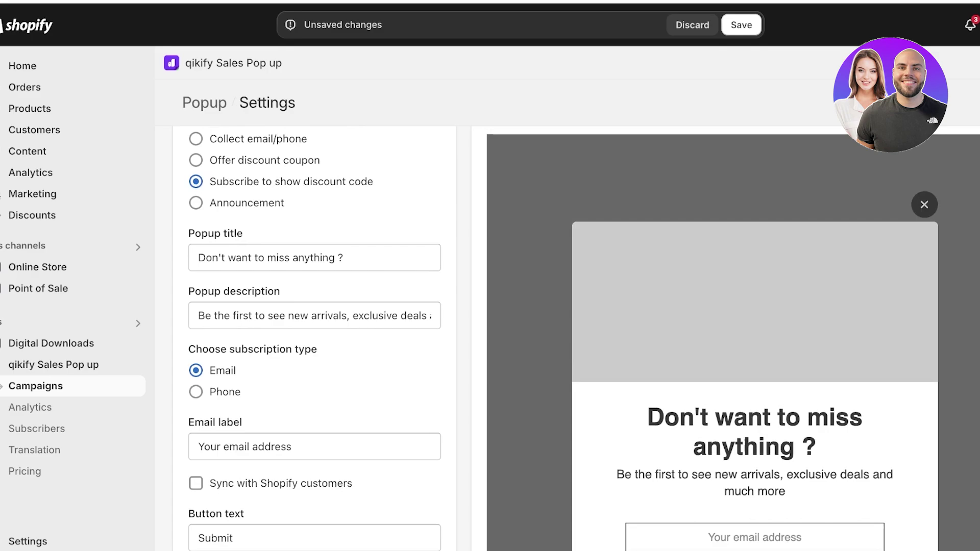
pyautogui.click(196, 203)
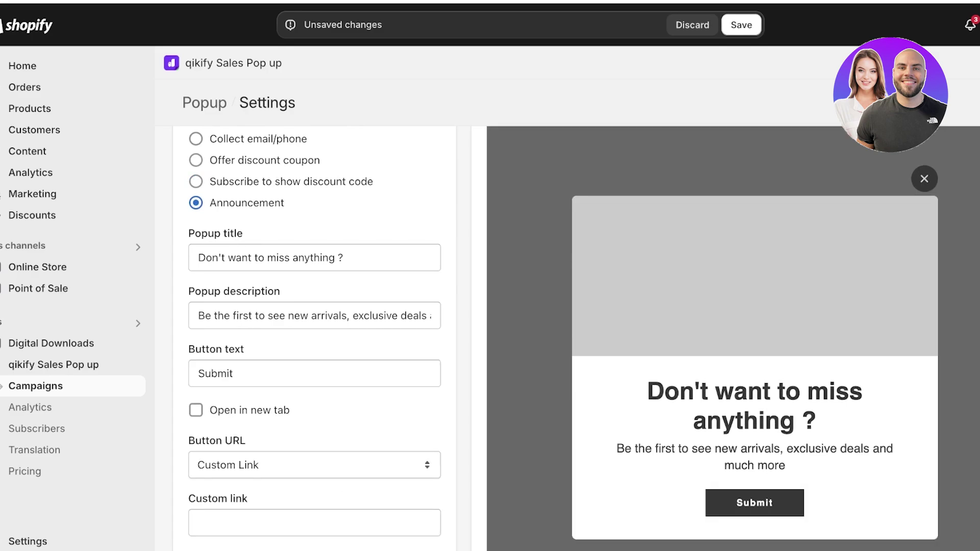
pyautogui.click(196, 160)
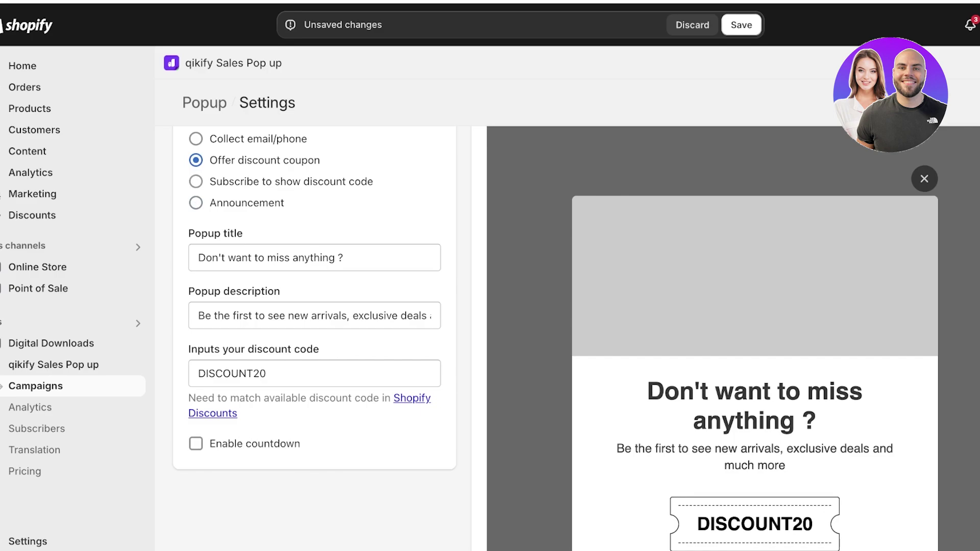
# Replace the popup title with "Want to buy more?".
pyautogui.click(345, 258)
pyautogui.scroll(-1, 346, 258)
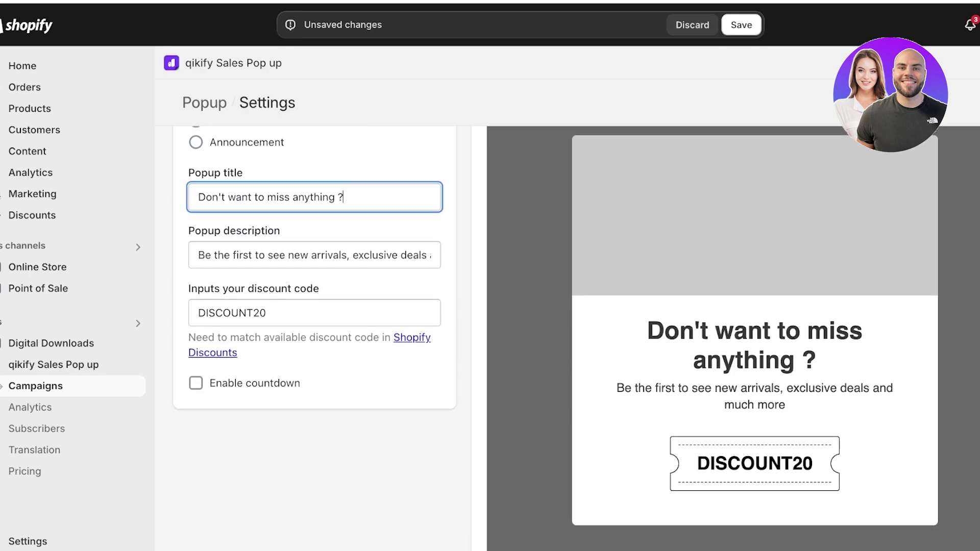
pyautogui.hotkey('ctrl', 'a')
pyautogui.write('Want ot u')
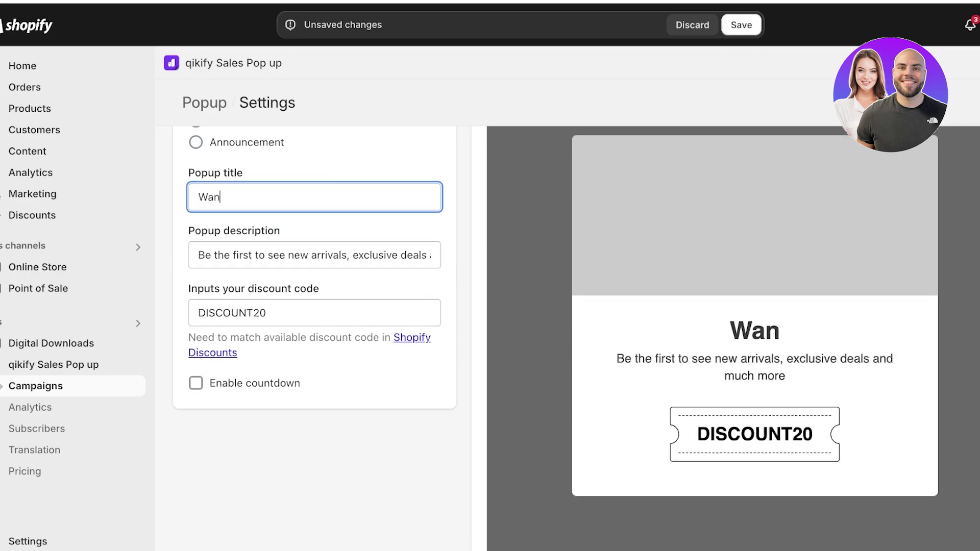
pyautogui.press('BackSpace')
pyautogui.press('BackSpace')
pyautogui.press('BackSpace')
pyautogui.press('BackSpace')
pyautogui.write('to buy more')
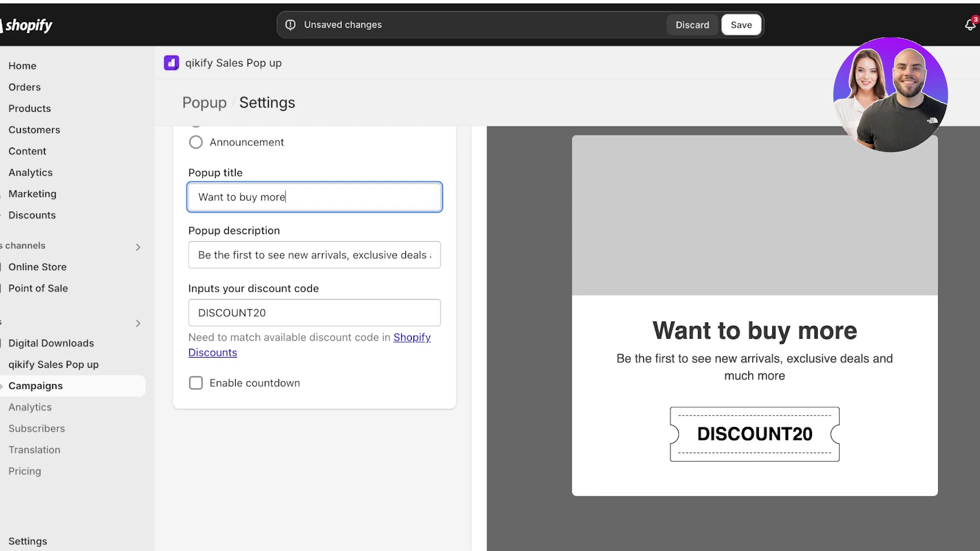
pyautogui.write('?')
# Replace the popup description with "Use the discount code below and keep on shopping!".
pyautogui.press('Tab')
pyautogui.press('BackSpace')
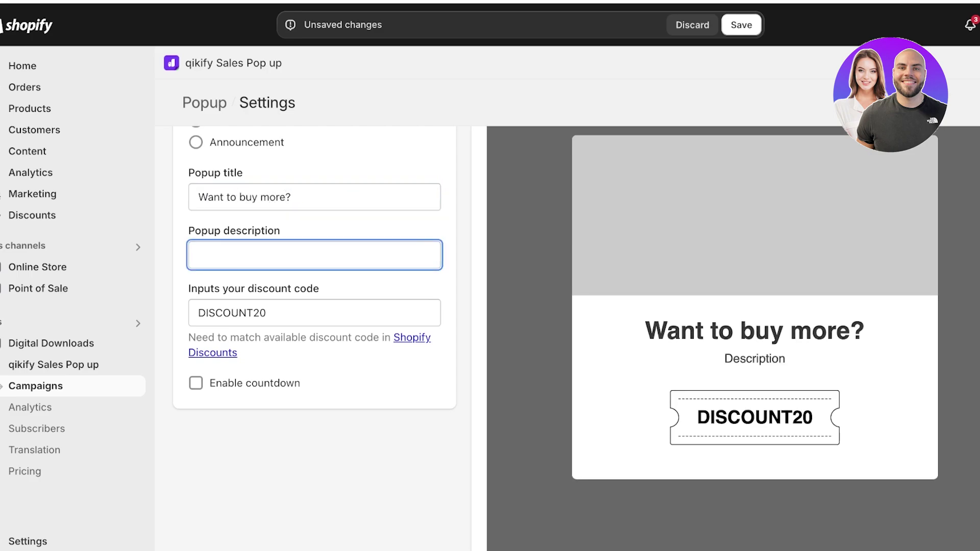
pyautogui.write('Use ')
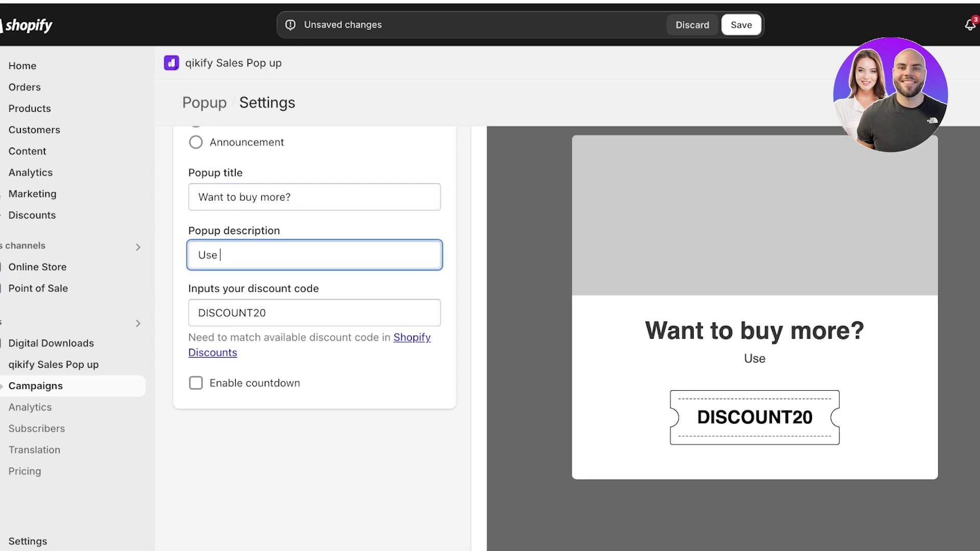
pyautogui.write('the discount co')
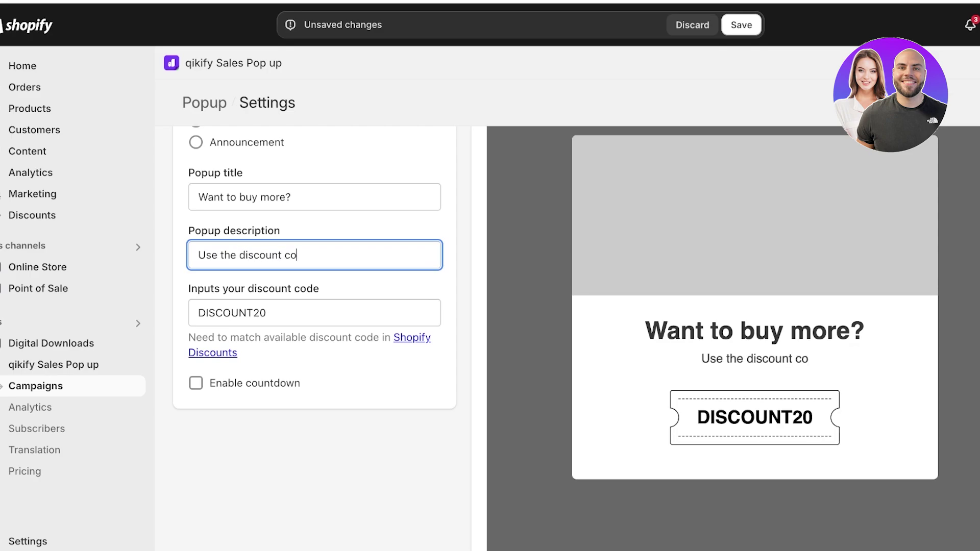
pyautogui.write('de below and')
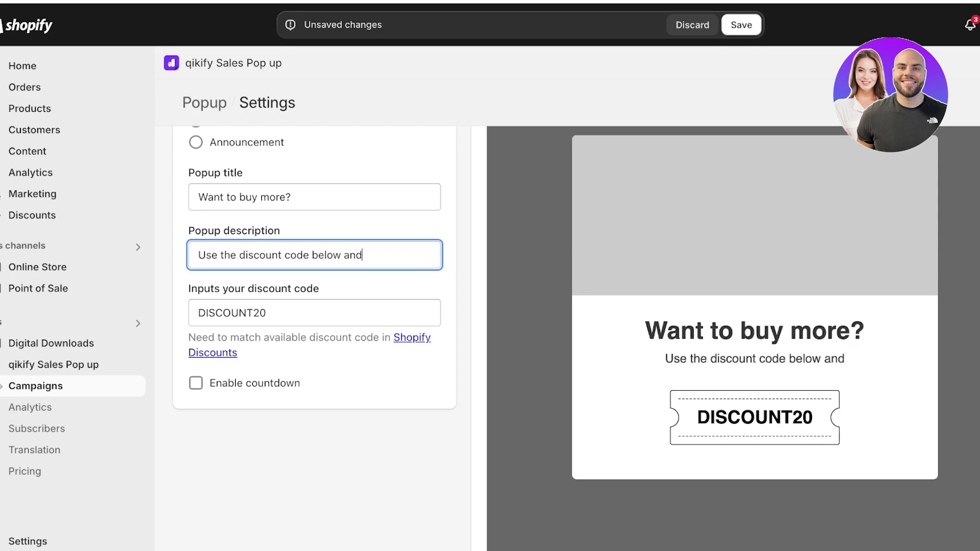
pyautogui.write(' keep on shopping!')
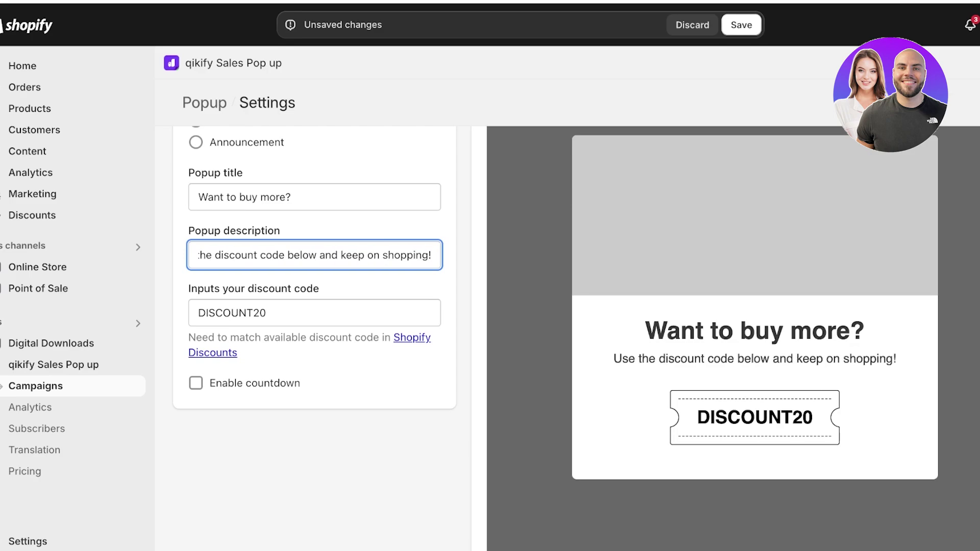
pyautogui.click(377, 287)
# Change the popup's discount code to DISCOUNT5.
pyautogui.doubleClick(267, 313)
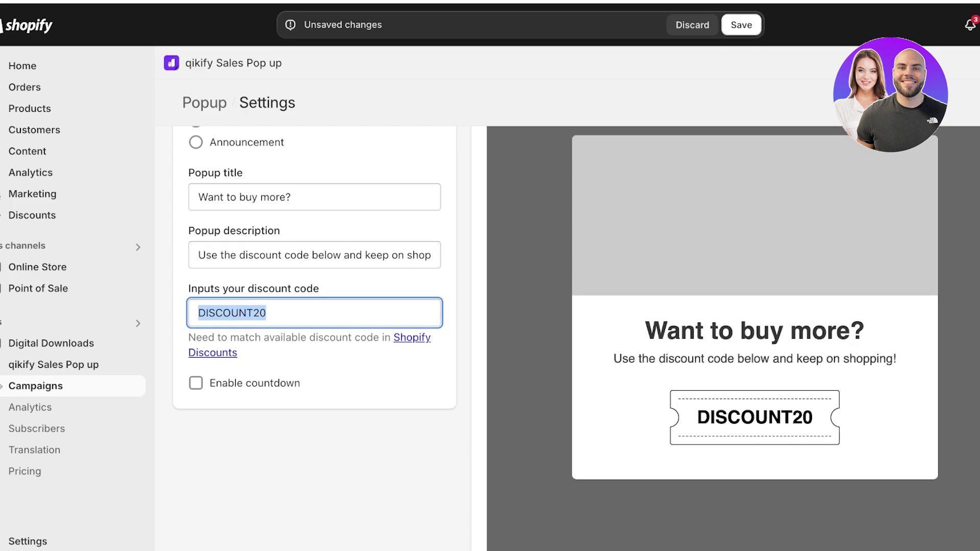
pyautogui.scroll(1, 315, 313)
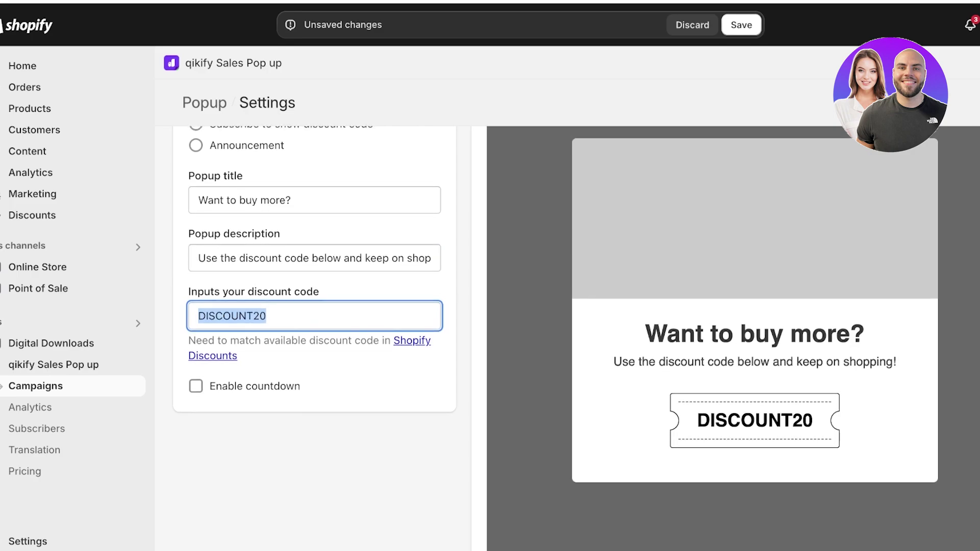
pyautogui.scroll(1, 315, 316)
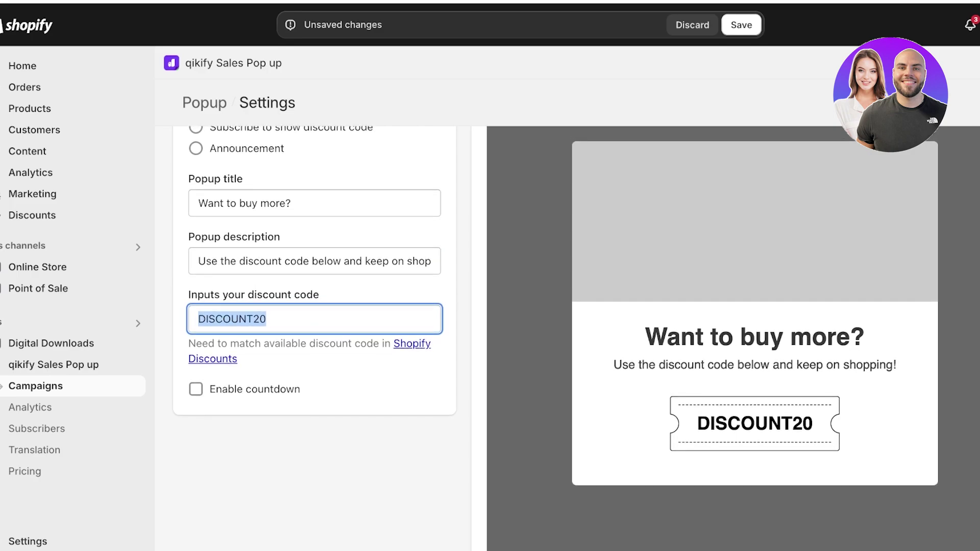
pyautogui.click(266, 319)
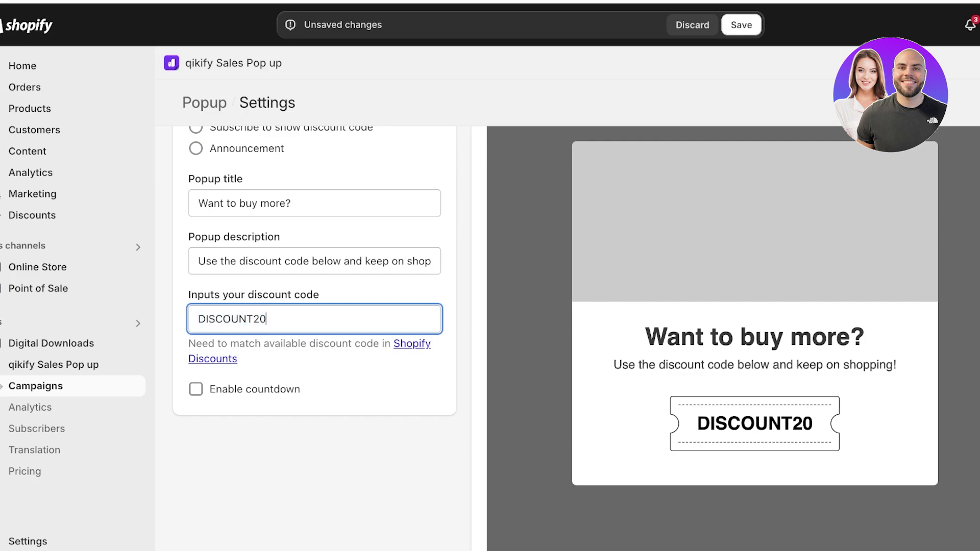
pyautogui.press('BackSpace')
pyautogui.press('BackSpace')
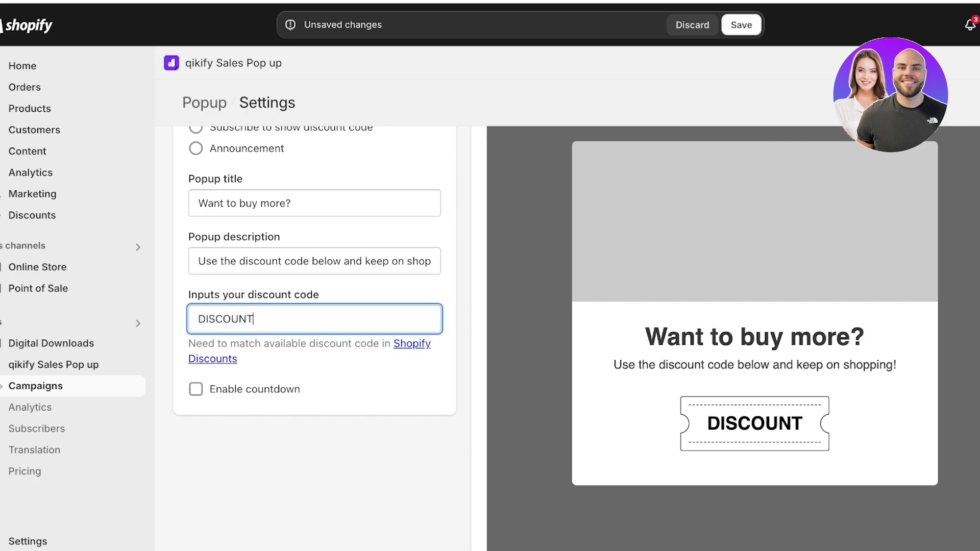
pyautogui.write('5')
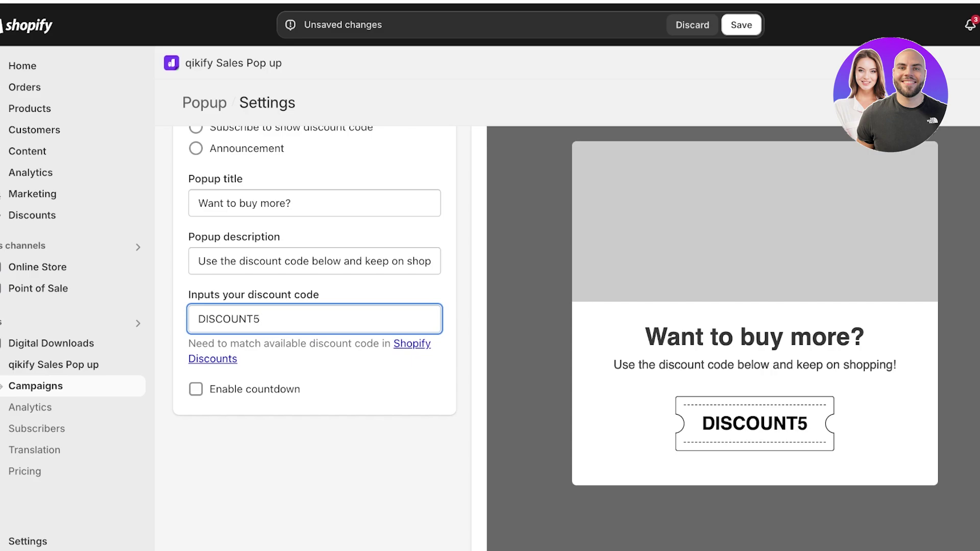
# Enable the popup's countdown and set its specific end date to August 15, 2024.
pyautogui.scroll(-1, 196, 356)
pyautogui.click(196, 356)
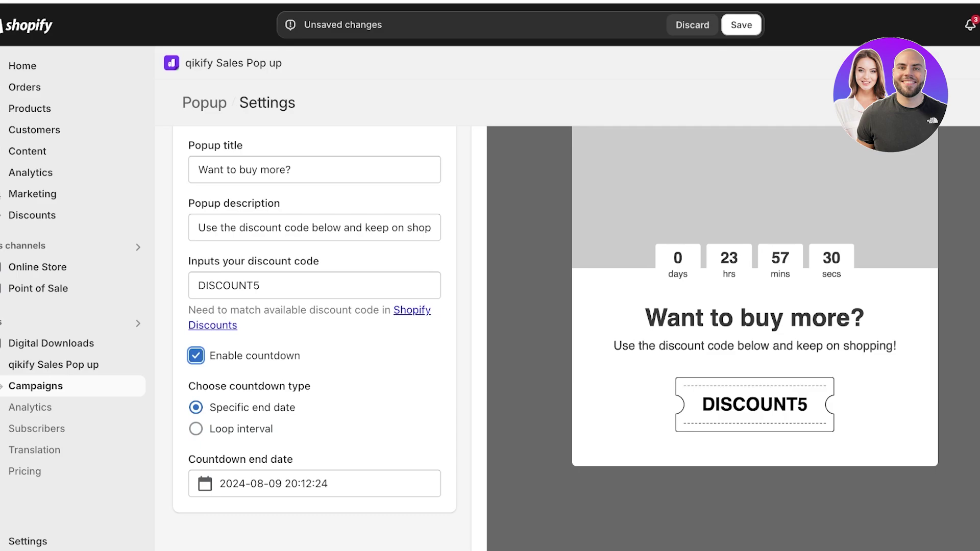
pyautogui.click(197, 428)
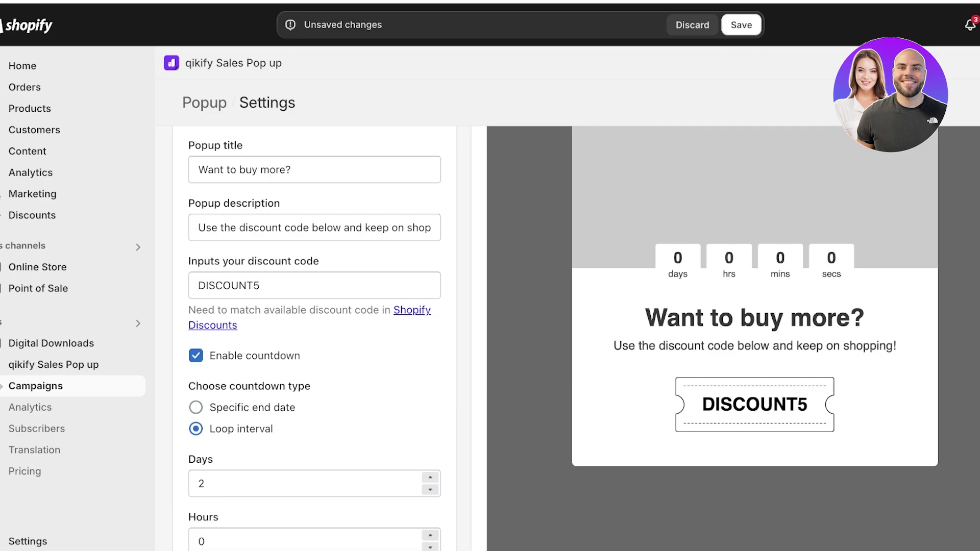
pyautogui.press('Up')
pyautogui.press('Tab')
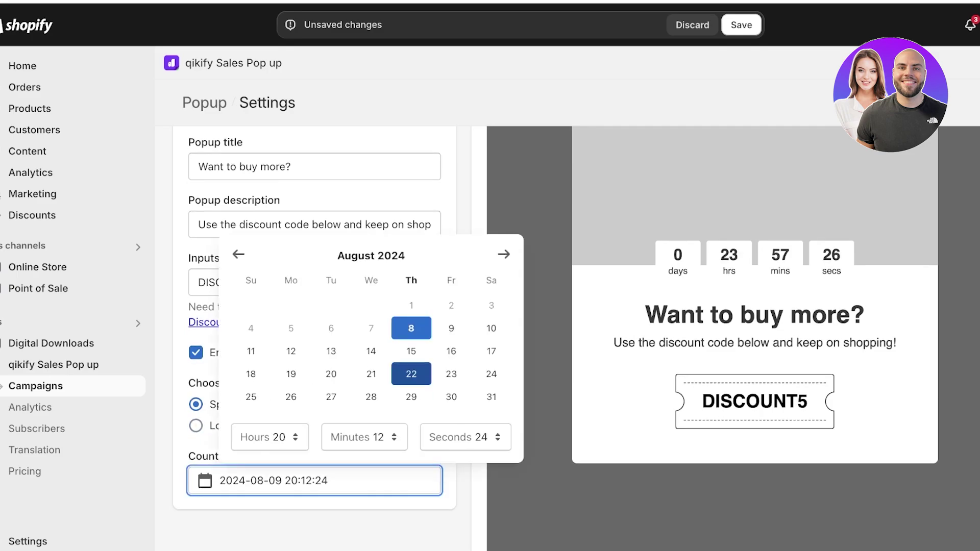
pyautogui.click(411, 351)
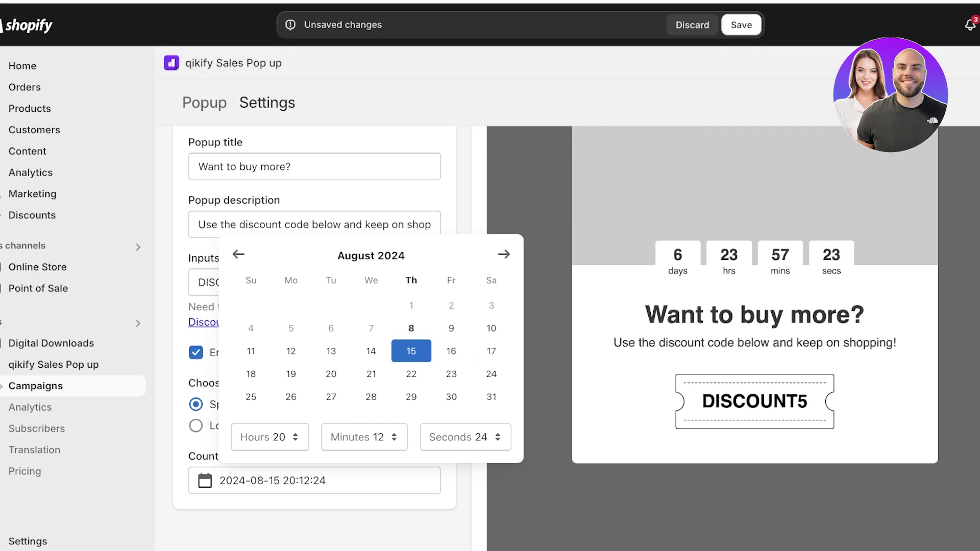
pyautogui.click(545, 365)
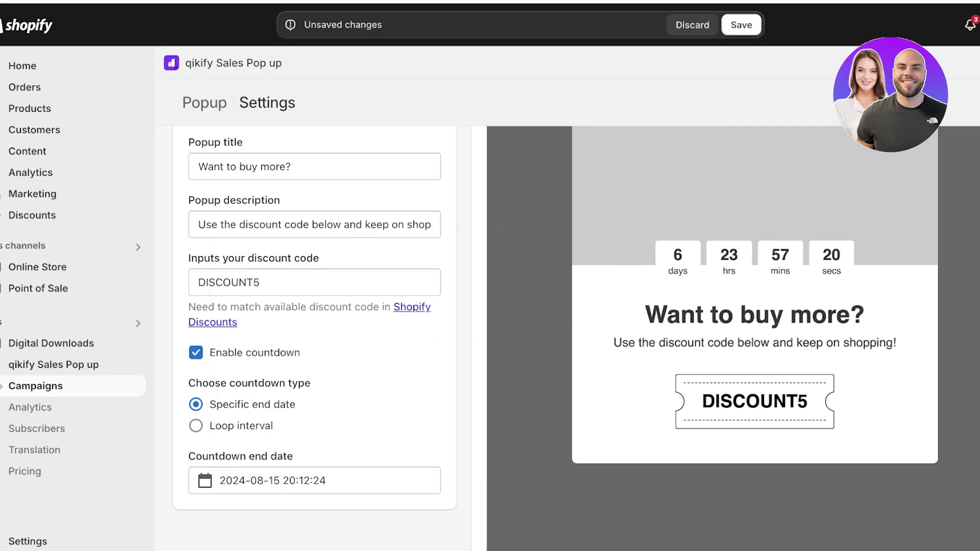
# Switch the countdown type to Loop interval and set its length to 1 day.
pyautogui.click(196, 426)
pyautogui.scroll(-3, 241, 426)
pyautogui.doubleClick(431, 342)
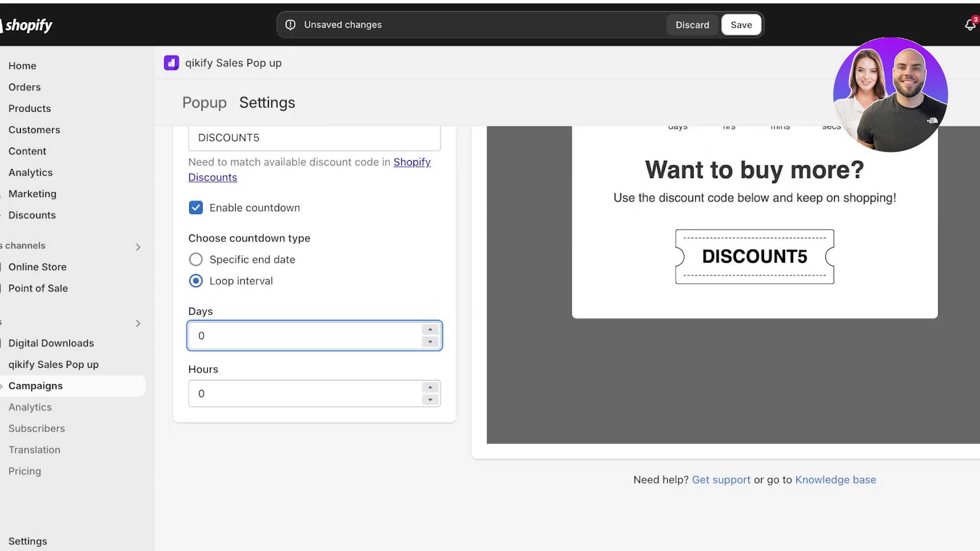
pyautogui.click(430, 330)
pyautogui.scroll(7, 431, 331)
pyautogui.scroll(-3, 430, 331)
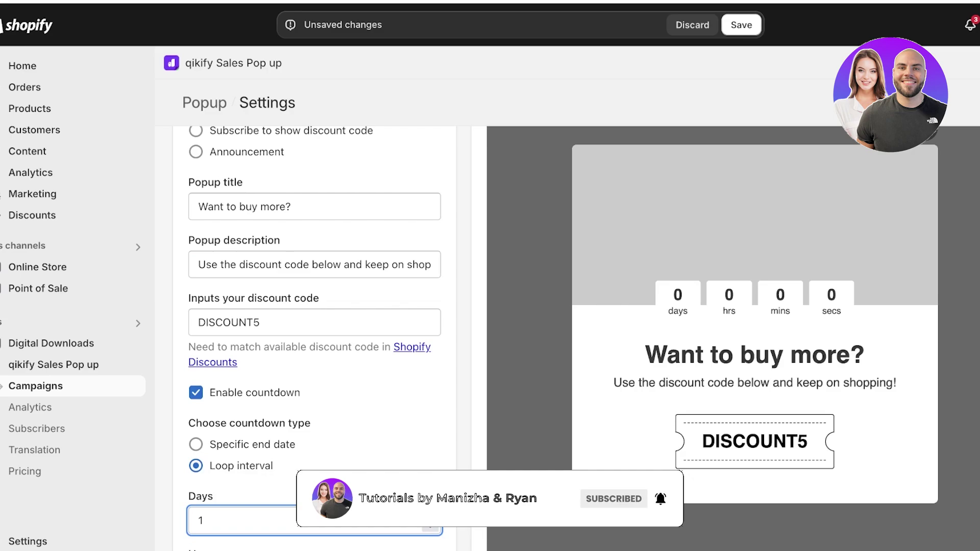
pyautogui.scroll(3, 431, 330)
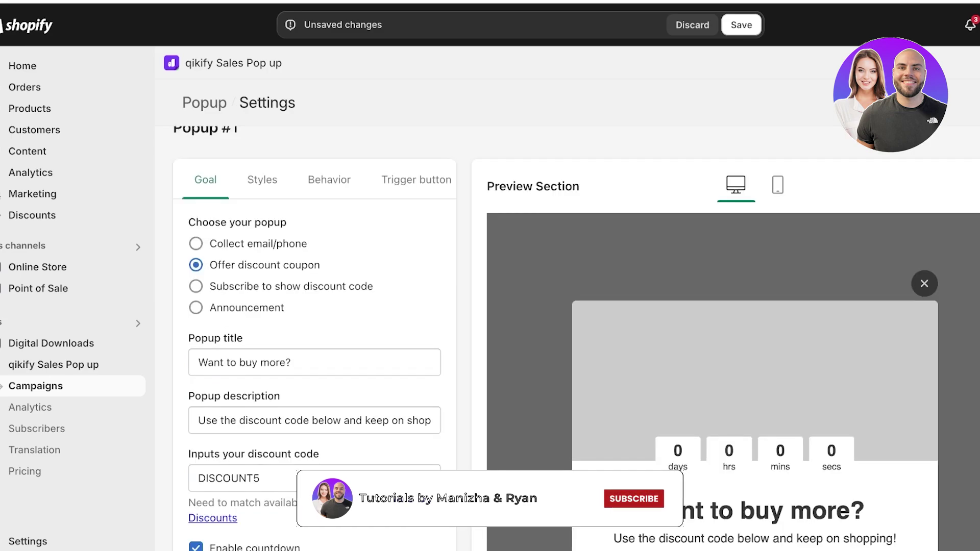
pyautogui.scroll(-3, 430, 330)
pyautogui.scroll(3, 430, 331)
pyautogui.scroll(-5, 430, 331)
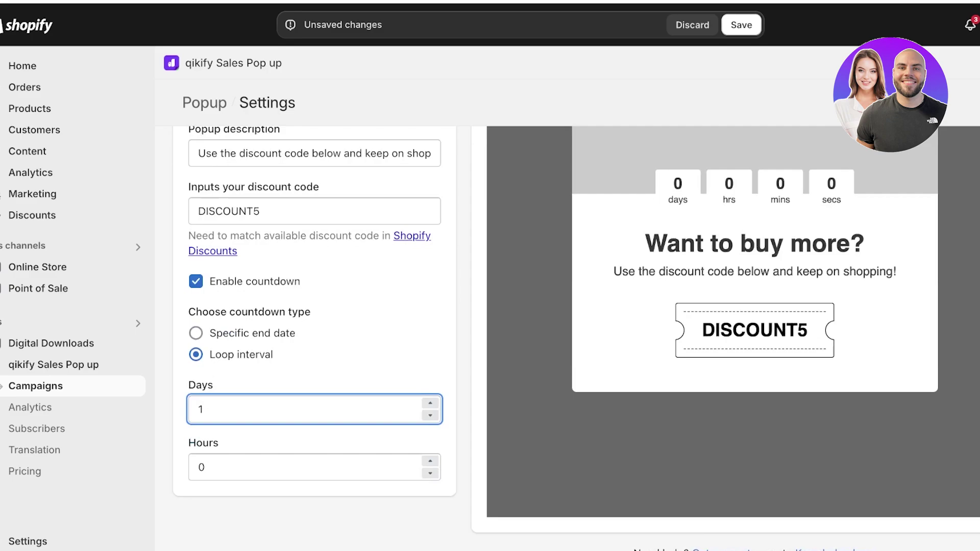
# Compare the image layout options in the popup's style settings and set the layout to Image right.
pyautogui.scroll(6, 430, 330)
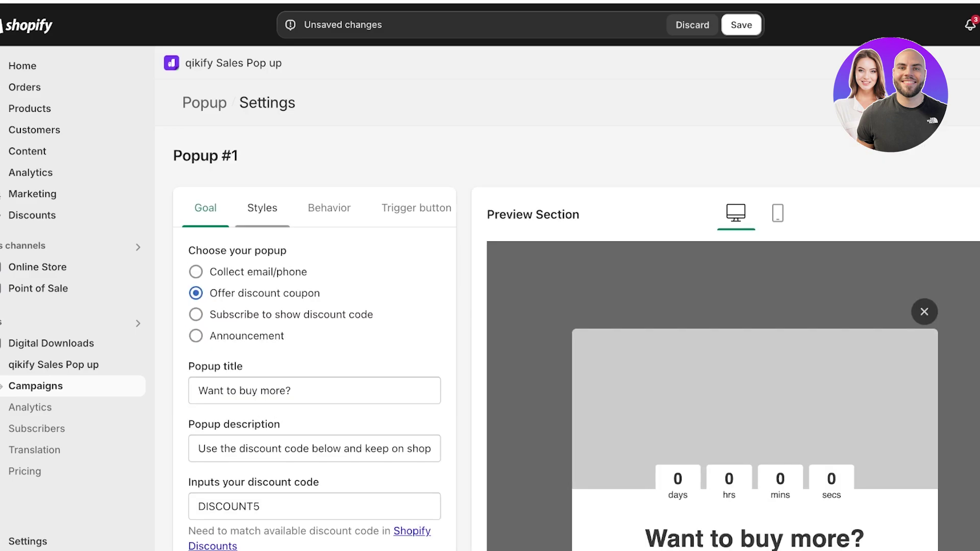
pyautogui.click(262, 208)
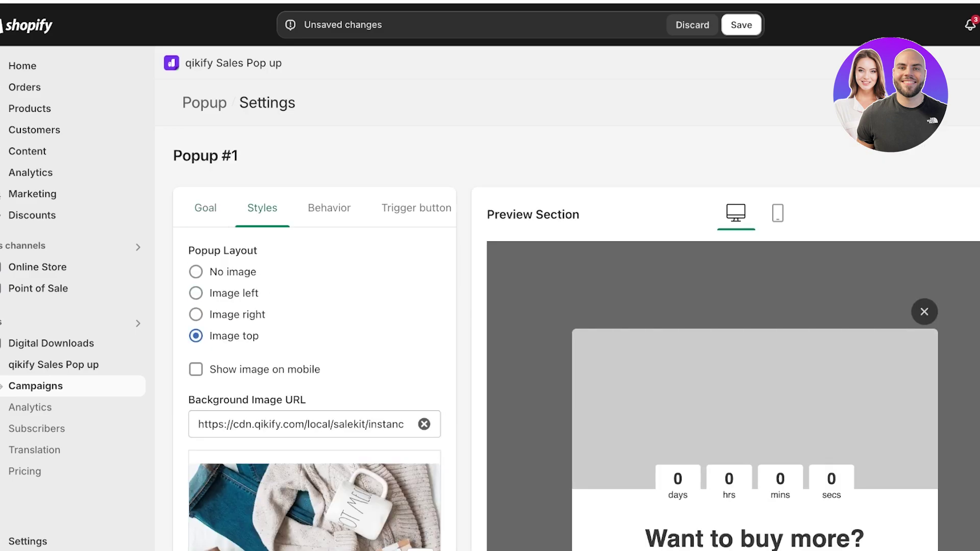
pyautogui.scroll(-2, 576, 339)
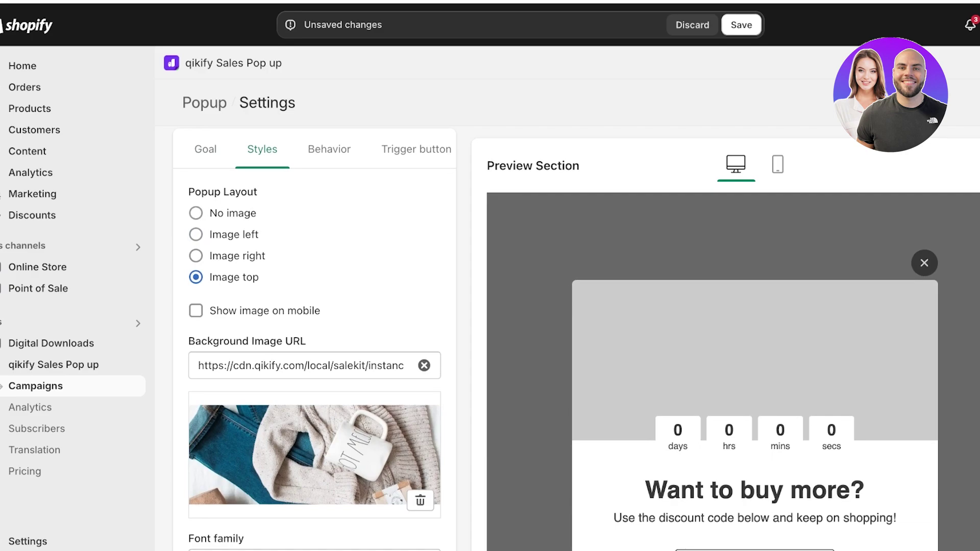
pyautogui.scroll(-2, 314, 339)
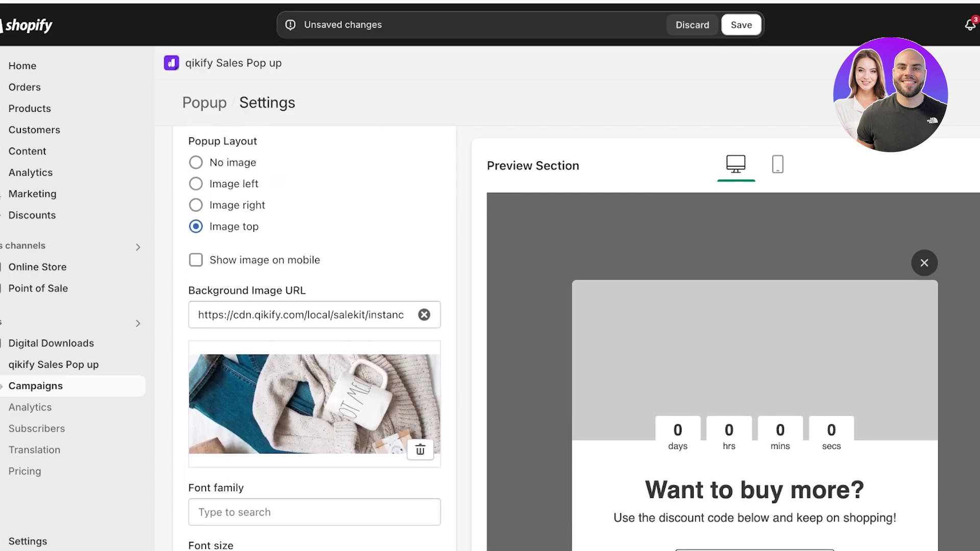
pyautogui.click(196, 163)
pyautogui.click(196, 184)
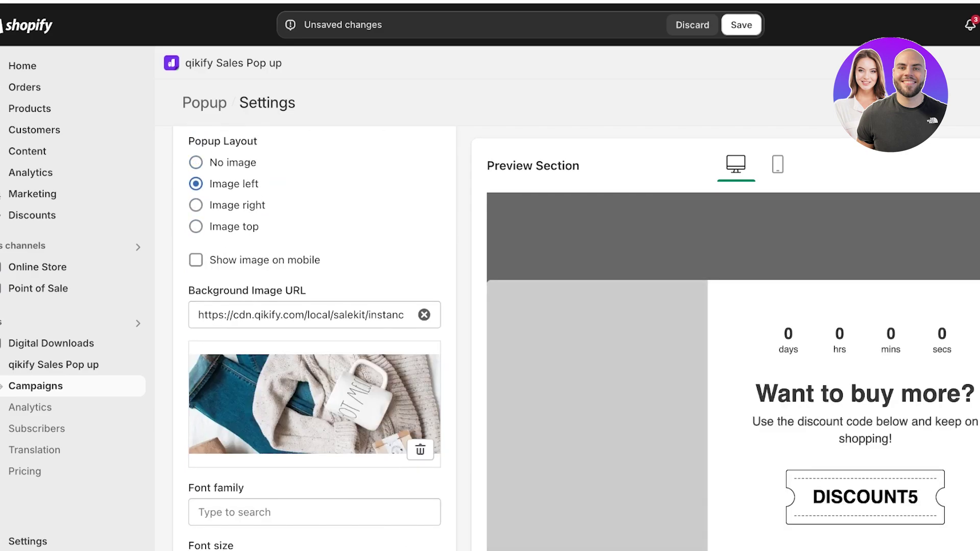
pyautogui.click(196, 205)
pyautogui.click(196, 227)
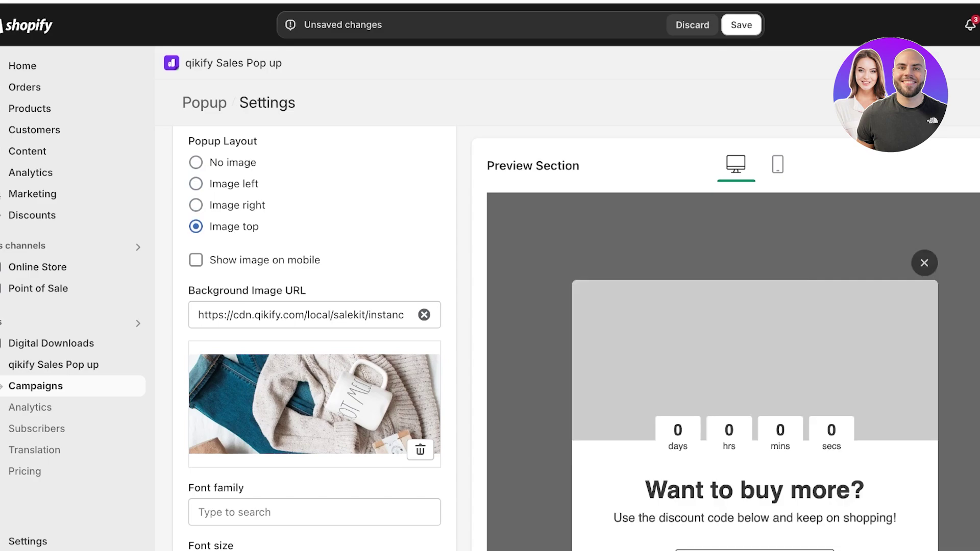
pyautogui.scroll(-6, 314, 340)
pyautogui.scroll(8, 314, 339)
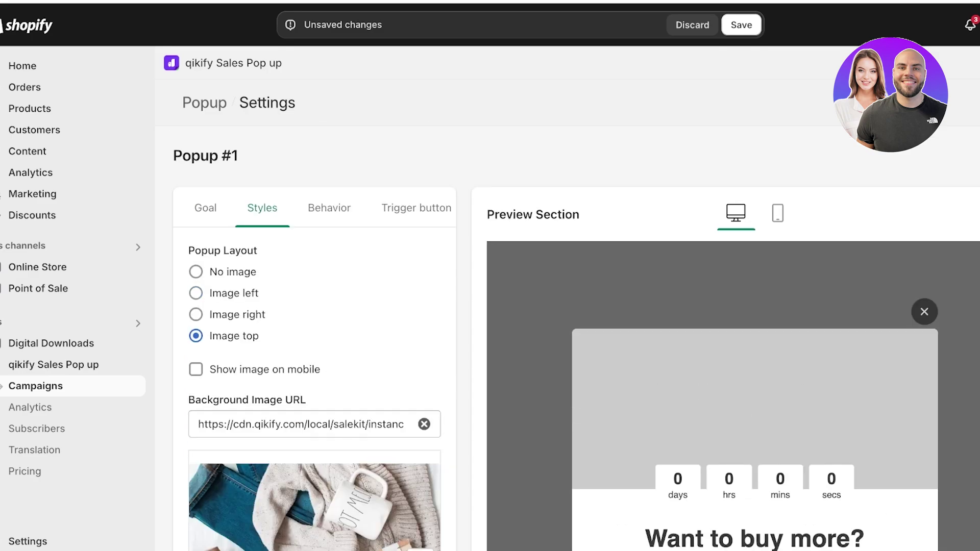
pyautogui.click(196, 314)
pyautogui.scroll(-7, 314, 339)
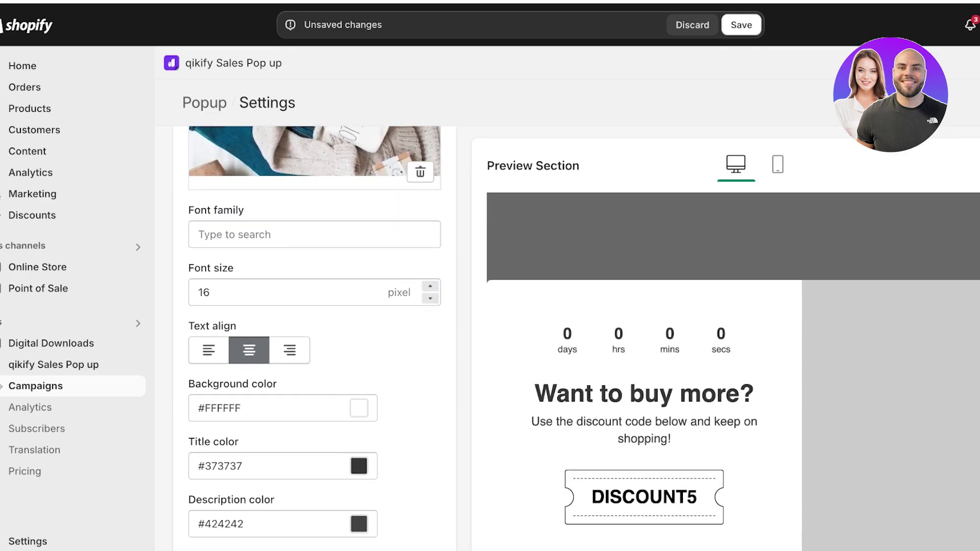
# Replace the popup's background image with the photo of the woman holding a makeup palette.
pyautogui.scroll(5, 314, 337)
pyautogui.click(424, 321)
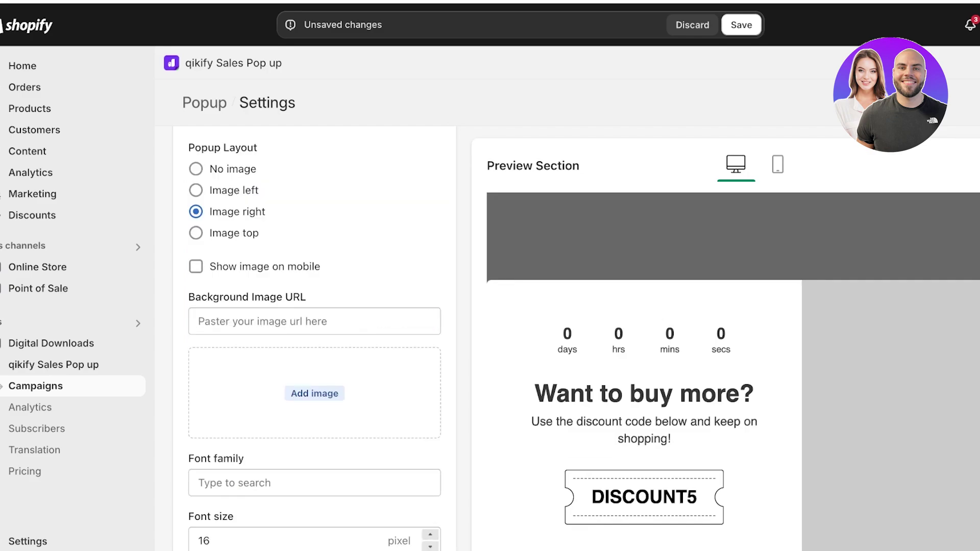
pyautogui.doubleClick(255, 267)
pyautogui.click(352, 250)
pyautogui.scroll(-2, 314, 337)
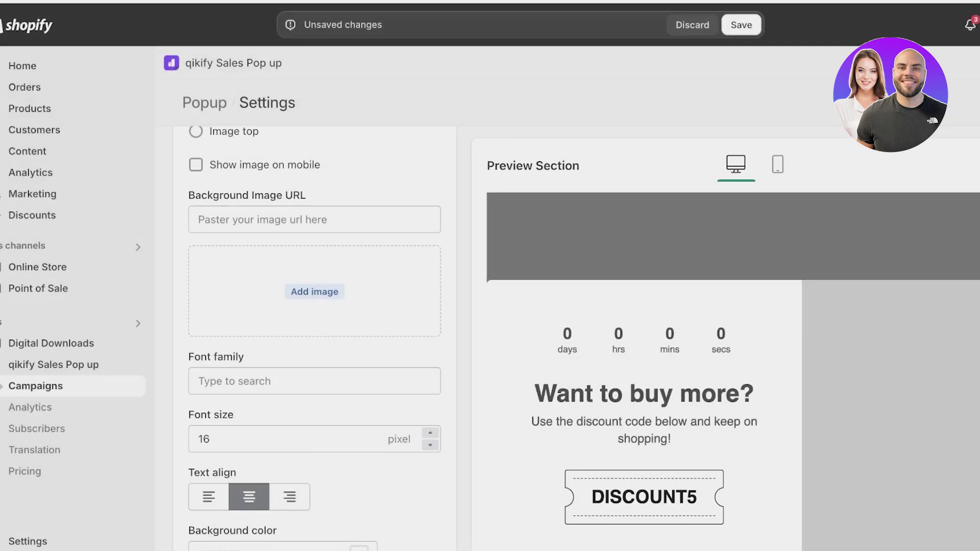
pyautogui.scroll(-3, 315, 306)
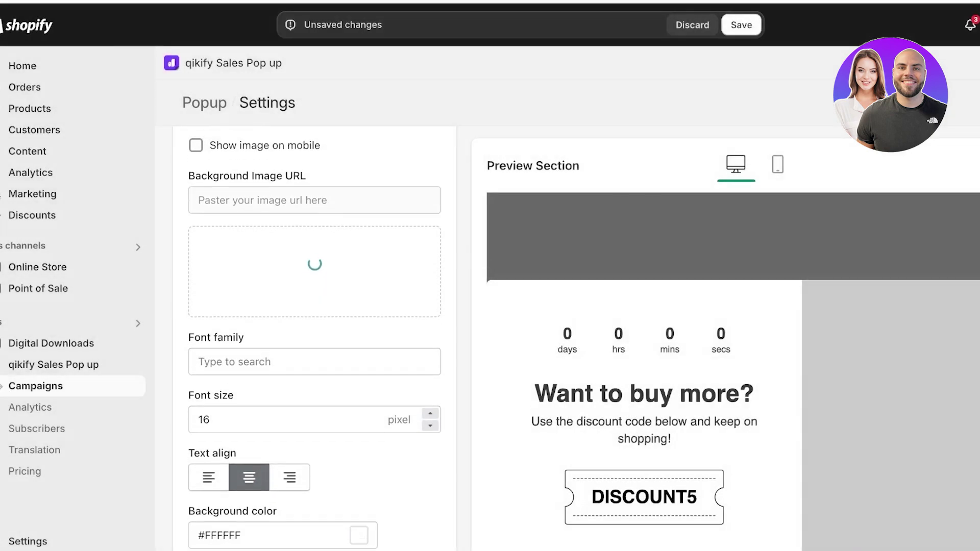
pyautogui.click(314, 223)
pyautogui.press('Escape')
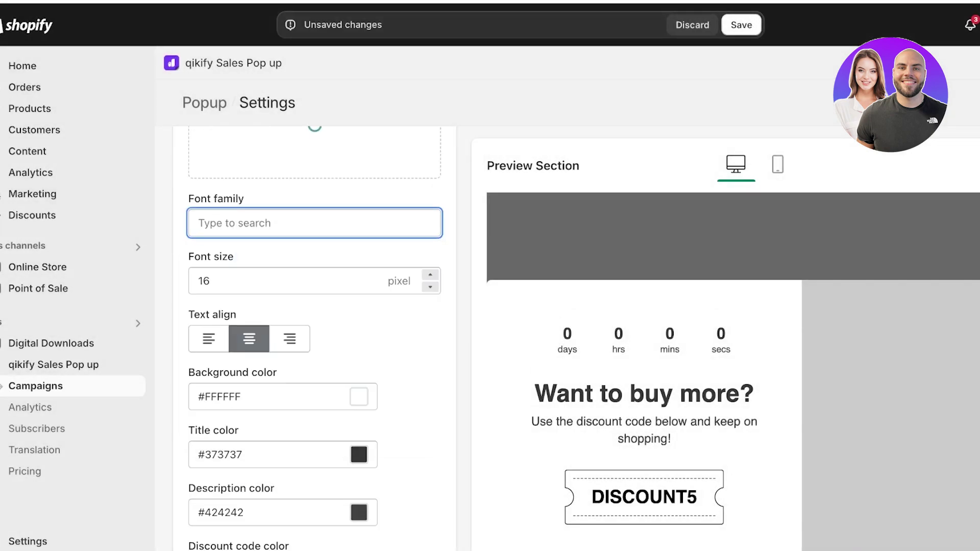
pyautogui.scroll(3, 315, 316)
pyautogui.scroll(-3, 314, 317)
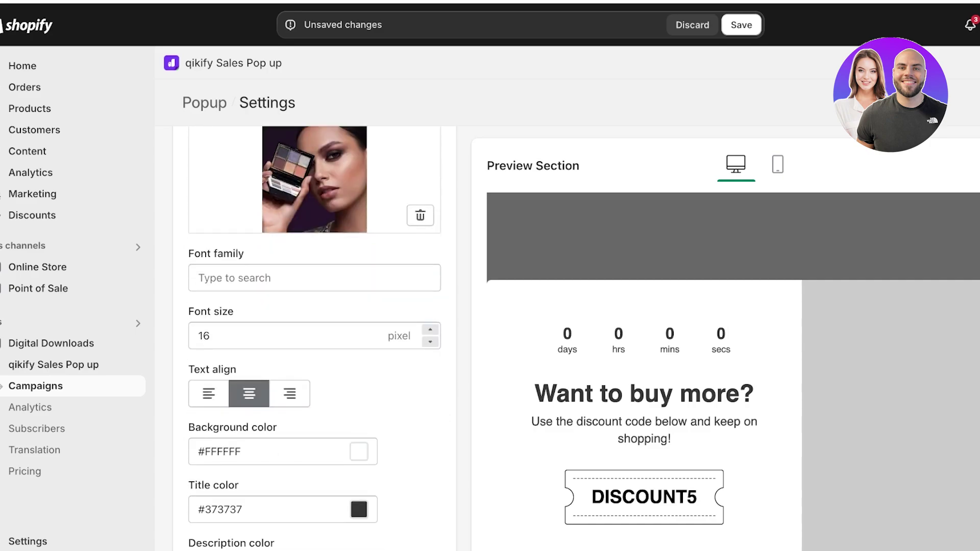
# Set the popup's font size to 15 pixels and its discount code color to red #e91a30.
pyautogui.click(431, 342)
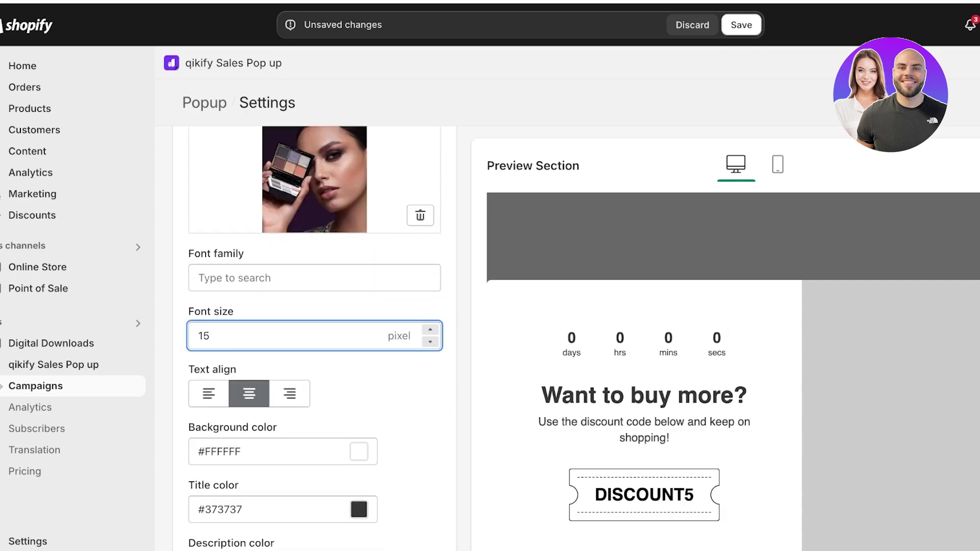
pyautogui.scroll(-5, 314, 337)
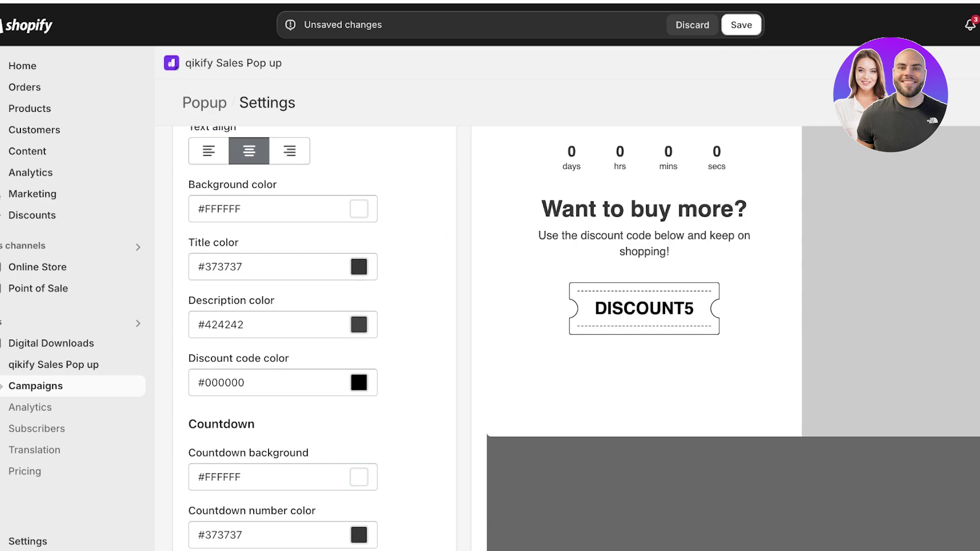
pyautogui.click(359, 212)
pyautogui.click(359, 212)
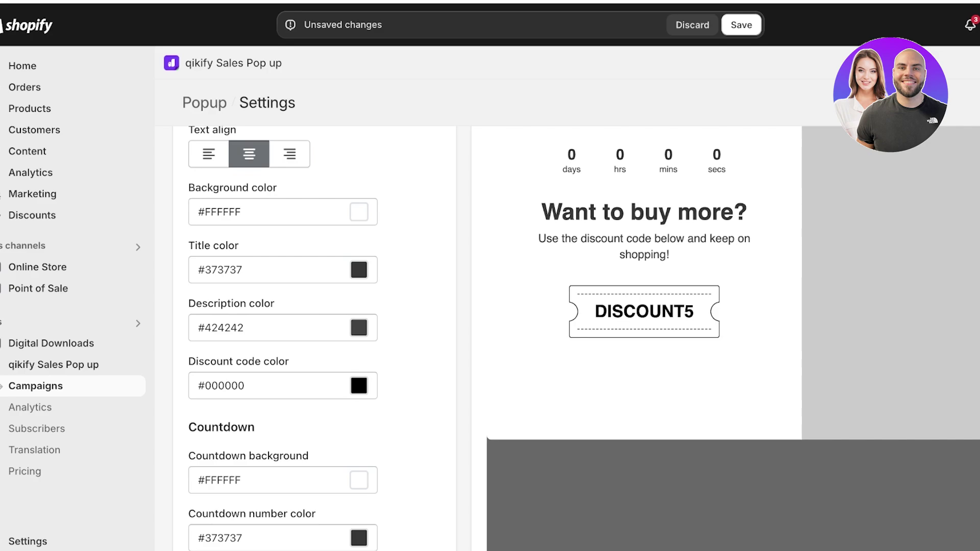
pyautogui.click(358, 212)
pyautogui.click(337, 341)
pyautogui.moveTo(305, 280); pyautogui.dragTo(308, 244)
pyautogui.click(338, 347)
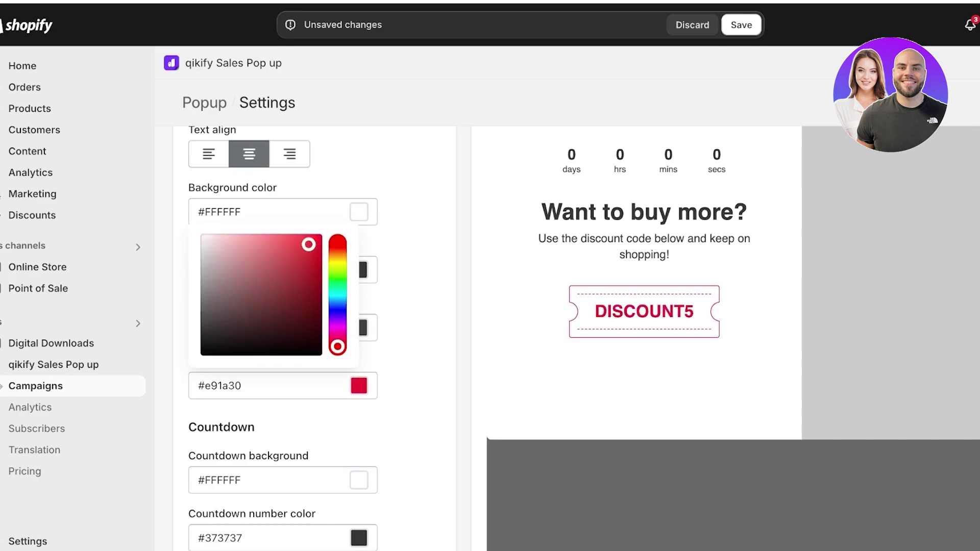
pyautogui.press('Escape')
pyautogui.scroll(-3, 314, 337)
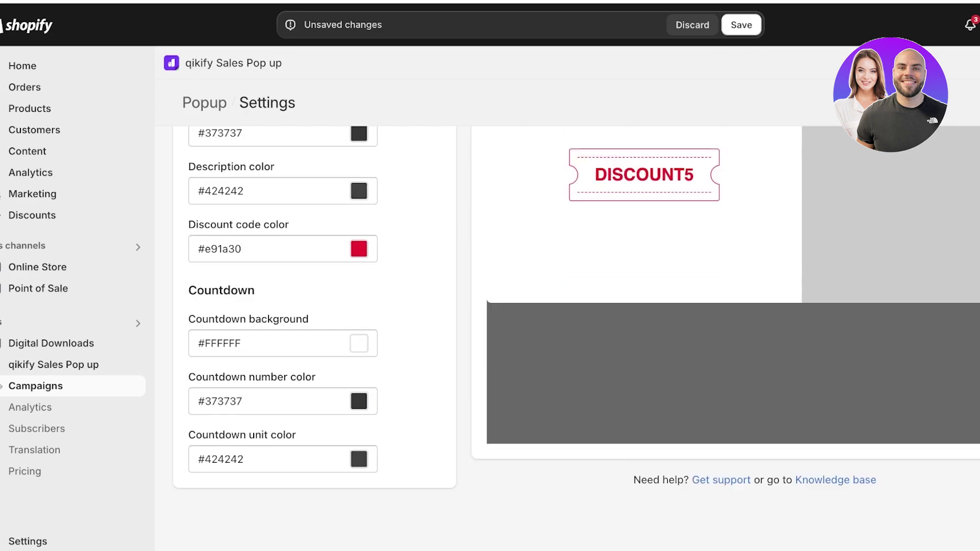
# Set the popup's behavior to trigger on exit intent.
pyautogui.scroll(10, 314, 306)
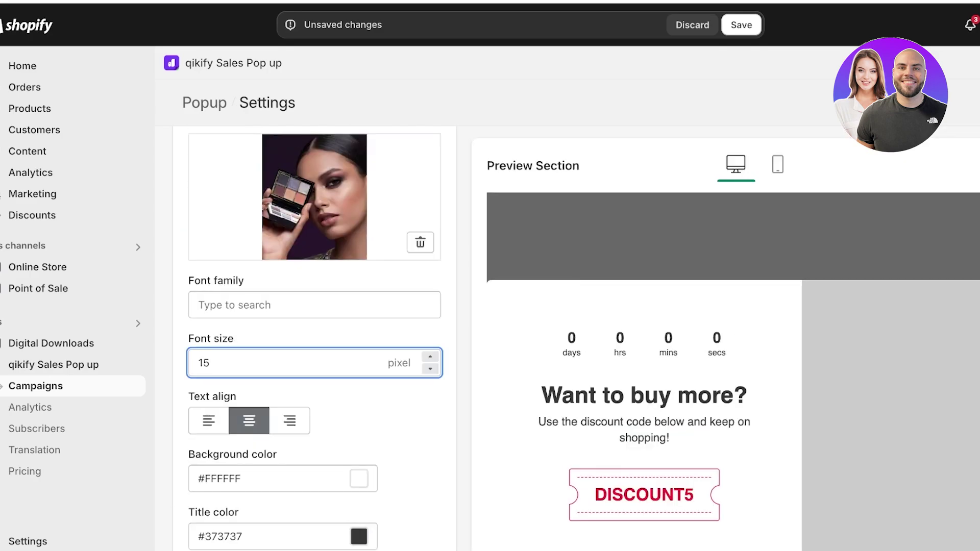
pyautogui.scroll(-5, 314, 307)
pyautogui.scroll(5, 314, 306)
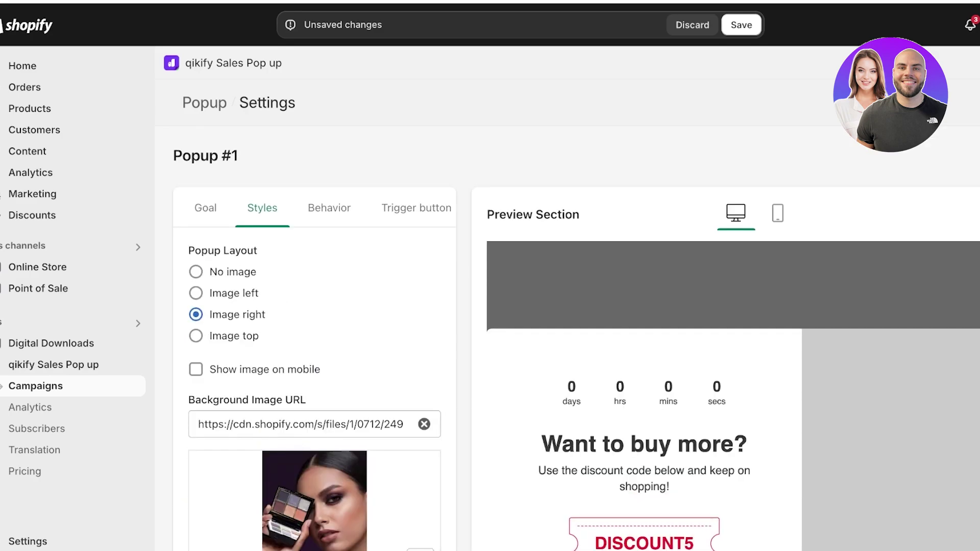
pyautogui.click(329, 208)
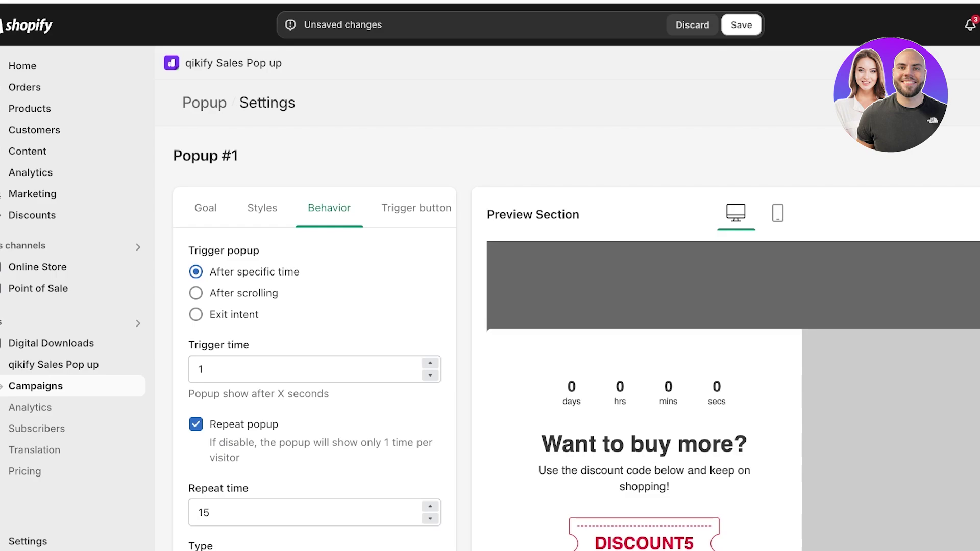
pyautogui.click(196, 315)
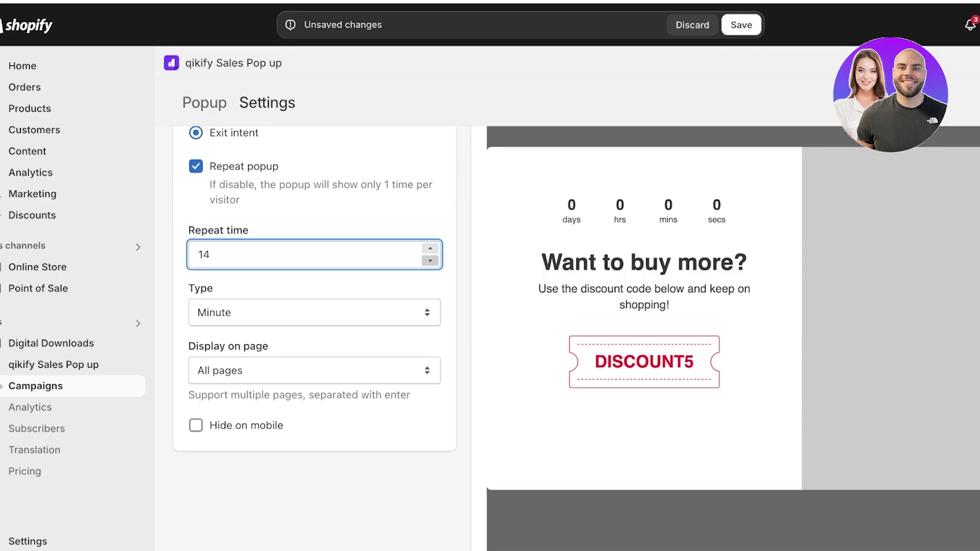
# Set the popup's repeat time to 2 and its type to Day.
pyautogui.click(430, 261)
pyautogui.doubleClick(204, 255)
pyautogui.write('3')
pyautogui.press('Tab')
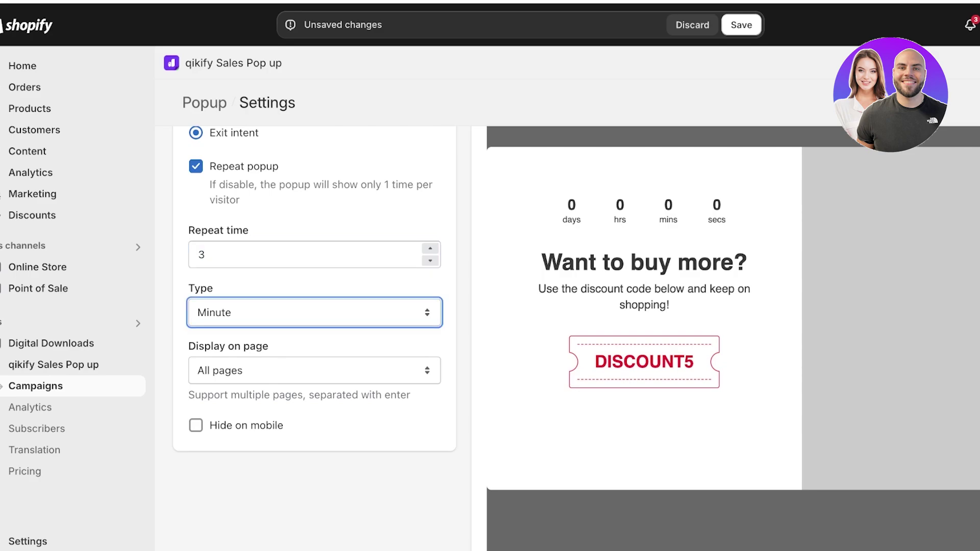
pyautogui.click(206, 312)
pyautogui.click(430, 261)
pyautogui.scroll(1, 576, 322)
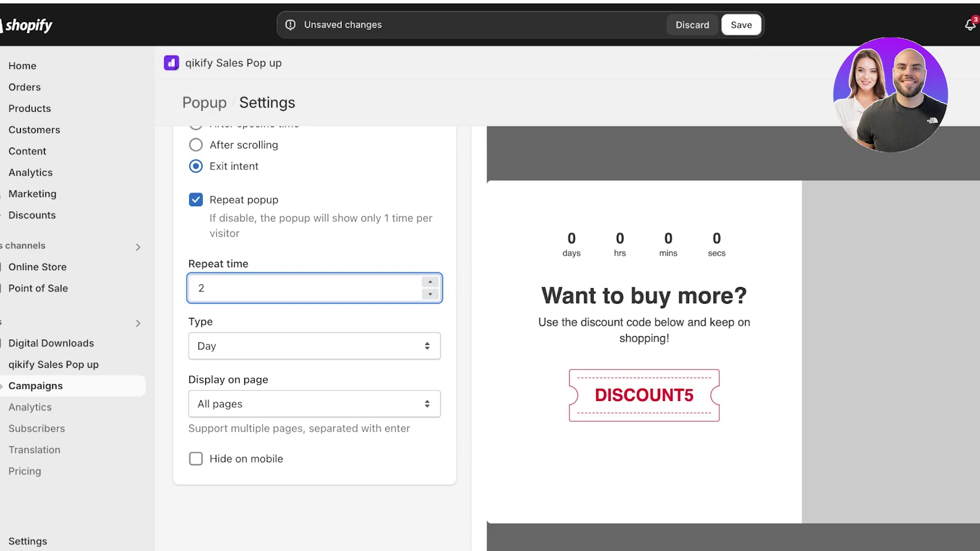
pyautogui.scroll(-1, 315, 401)
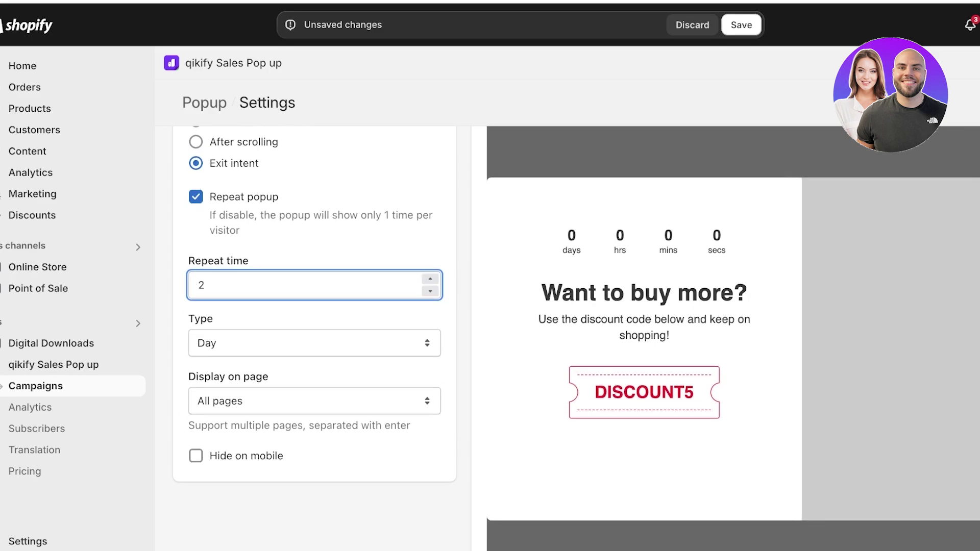
# Examine the page options for where the popup displays, keeping All pages.
pyautogui.click(314, 401)
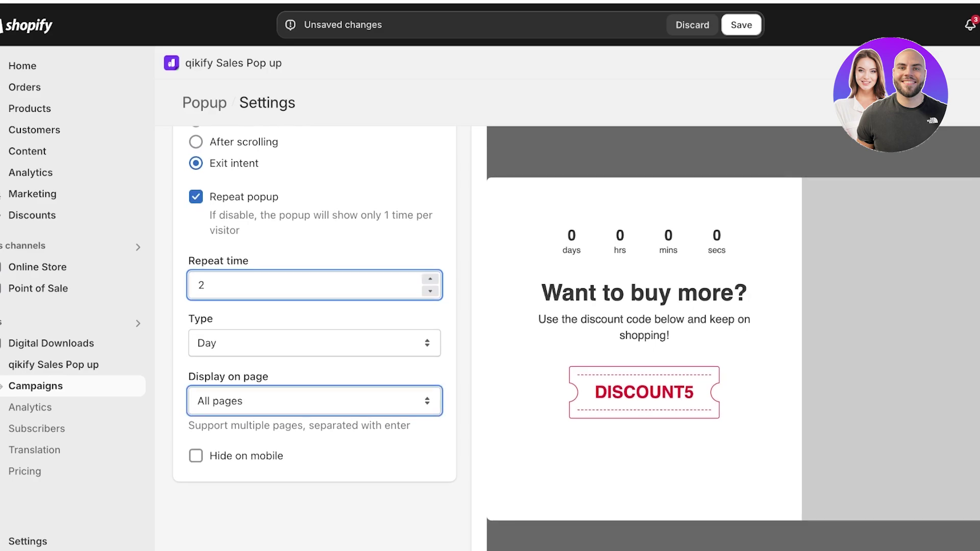
pyautogui.moveTo(234, 197); pyautogui.dragTo(296, 262)
pyautogui.click(306, 250)
pyautogui.scroll(3, 306, 250)
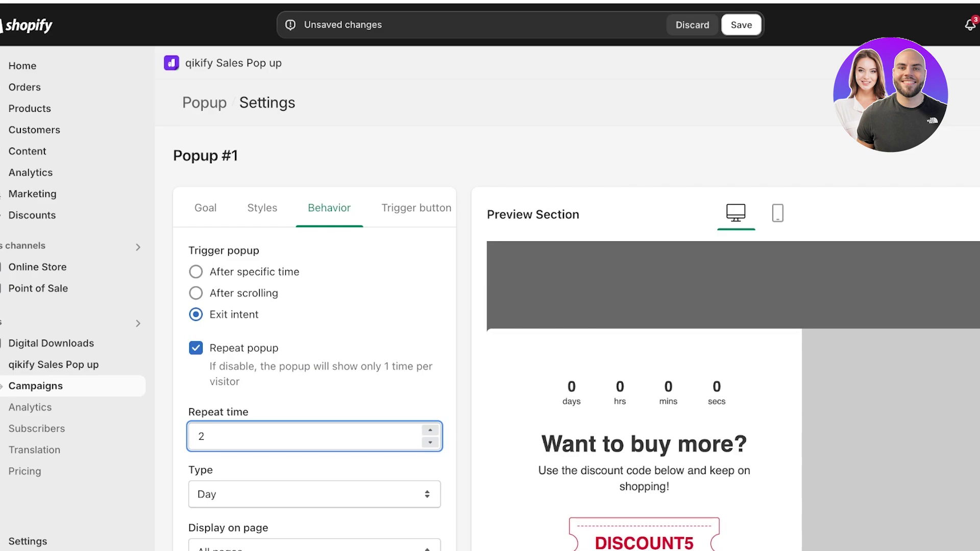
pyautogui.scroll(-3, 315, 388)
pyautogui.scroll(3, 315, 388)
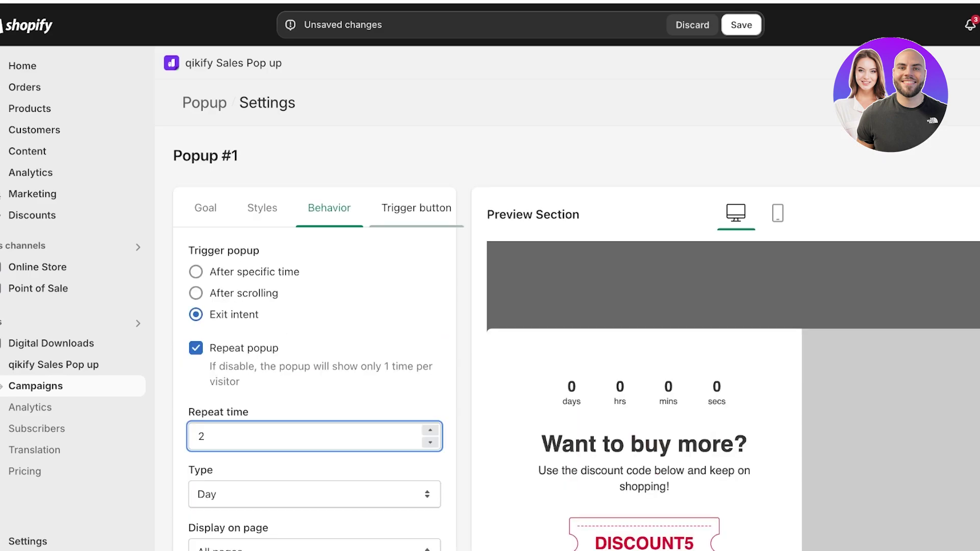
# Enable the popup's trigger button to examine its options and disable it again.
pyautogui.click(417, 208)
pyautogui.click(196, 253)
pyautogui.scroll(-2, 196, 253)
pyautogui.scroll(1, 196, 205)
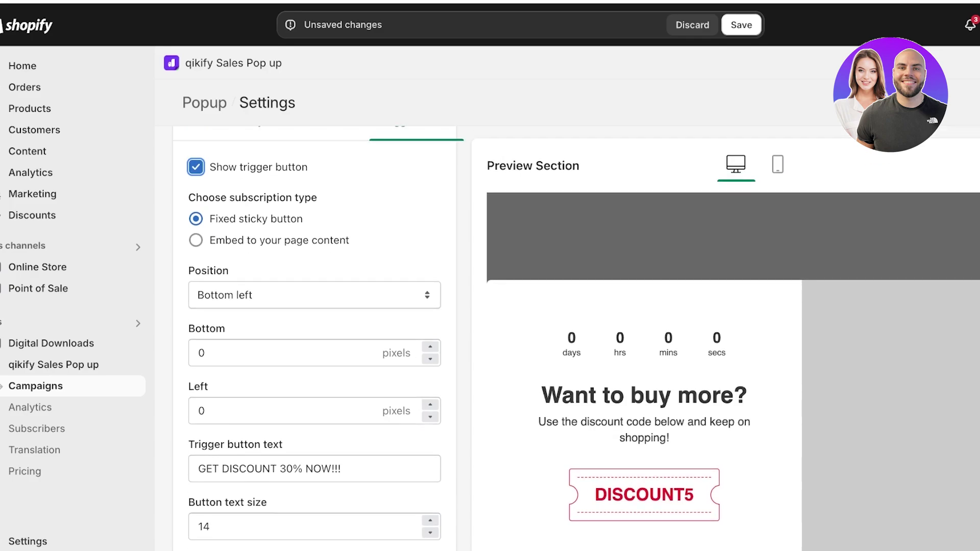
pyautogui.click(196, 167)
pyautogui.scroll(2, 196, 167)
pyautogui.scroll(-4, 196, 167)
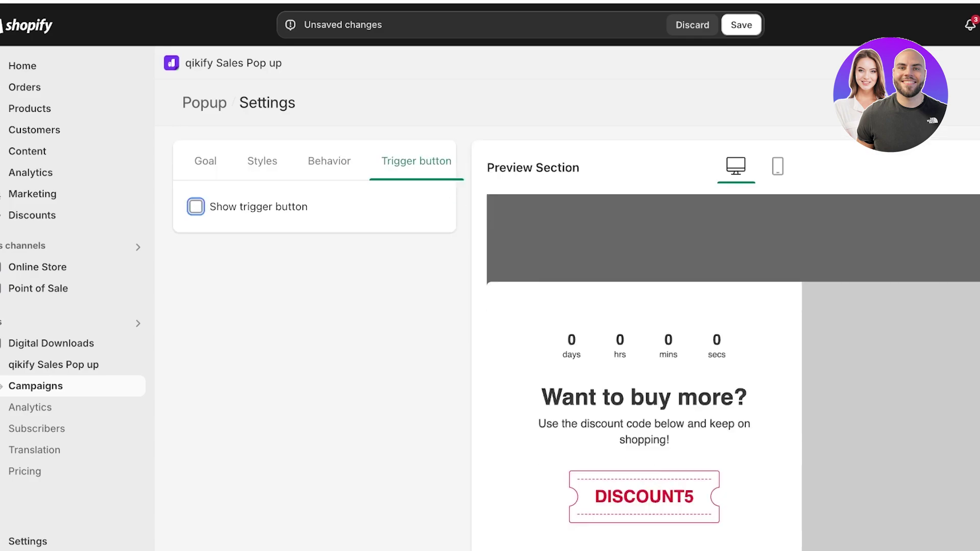
pyautogui.scroll(1, 568, 337)
pyautogui.scroll(3, 314, 307)
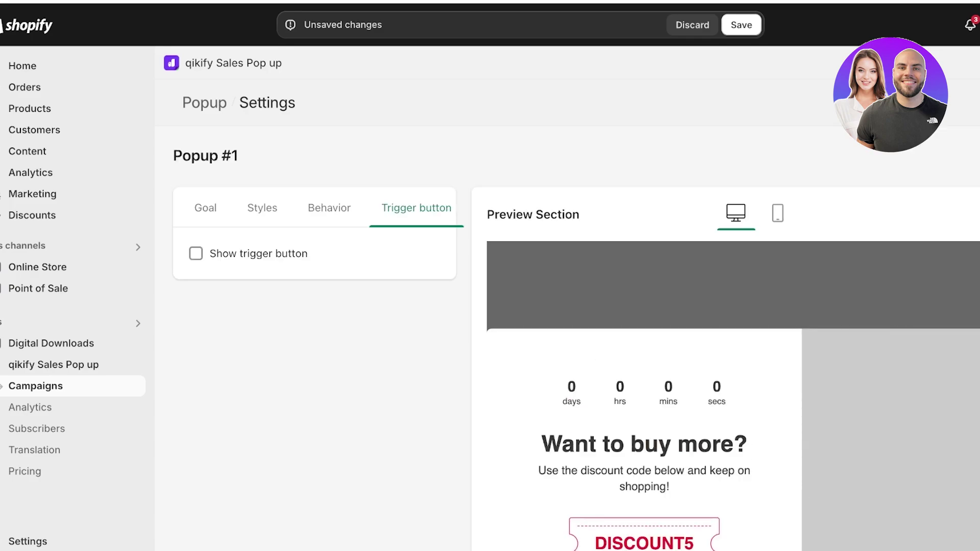
pyautogui.click(196, 253)
pyautogui.scroll(-3, 315, 306)
pyautogui.scroll(3, 315, 306)
pyautogui.click(196, 234)
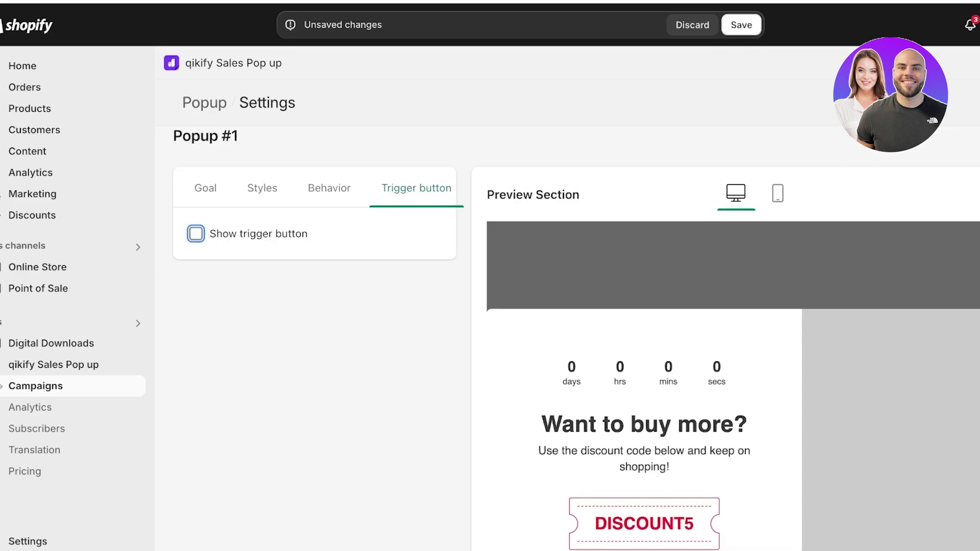
# Save the popup and return to the campaigns overview.
pyautogui.click(741, 25)
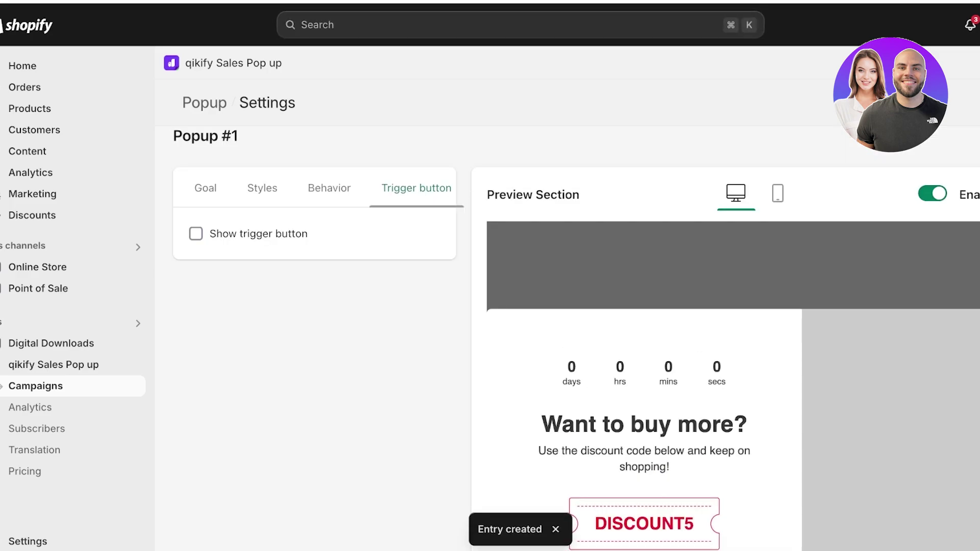
pyautogui.click(36, 387)
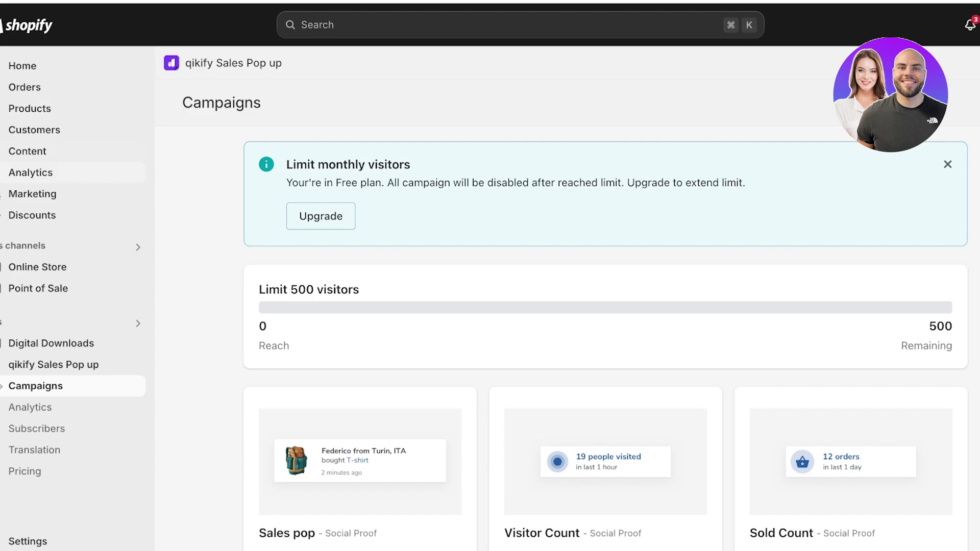
# Start a new Amount off order discount in the store's discounts and set its discount code to DISCOUNT5.
pyautogui.click(32, 215)
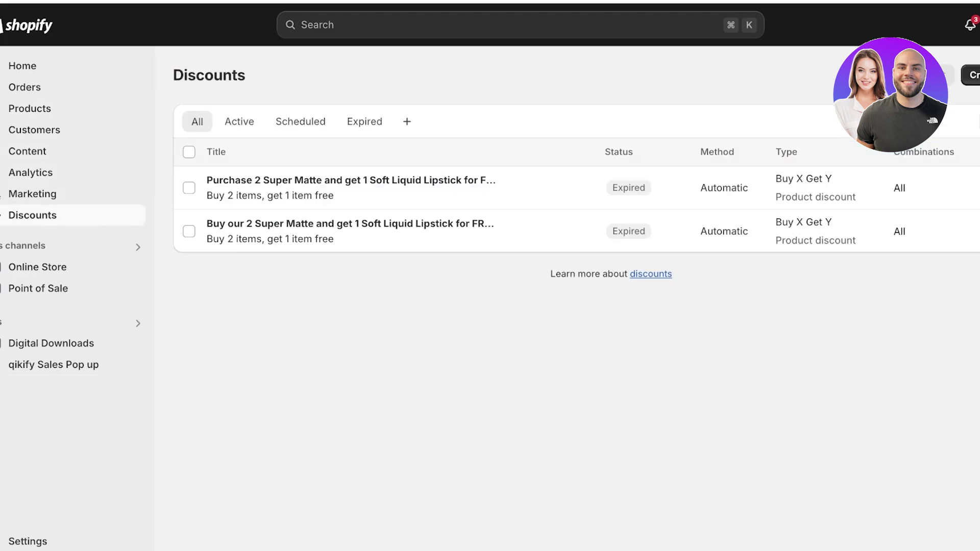
pyautogui.click(965, 76)
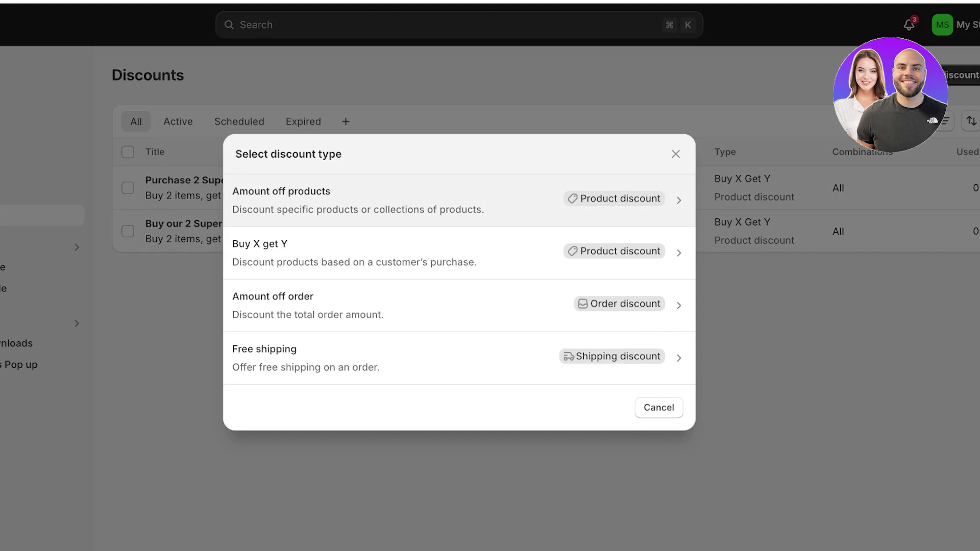
pyautogui.click(358, 305)
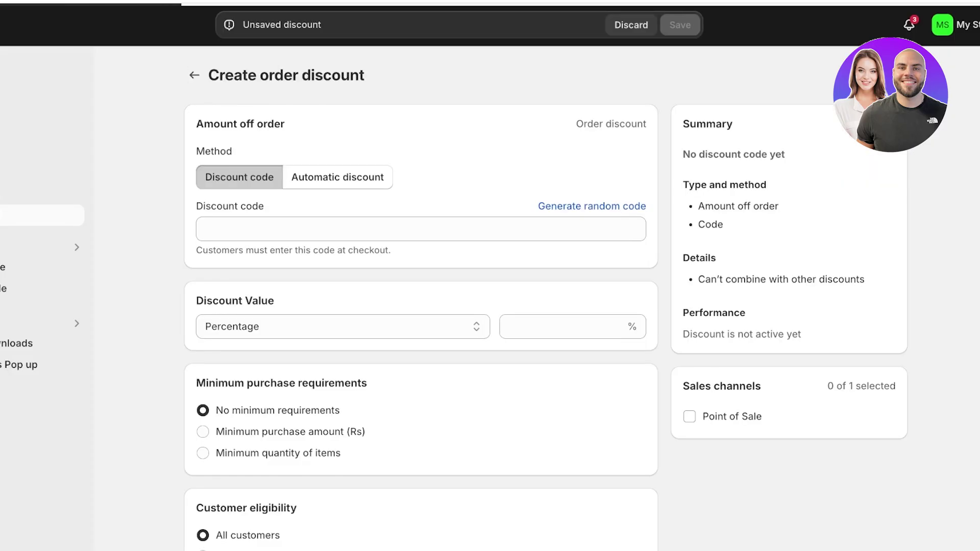
pyautogui.click(421, 229)
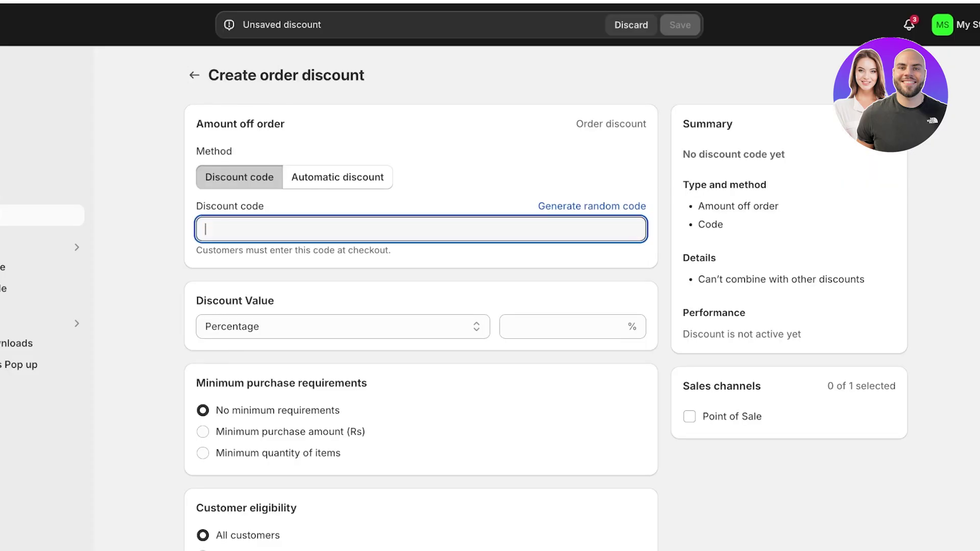
pyautogui.write('DISCOUNT5')
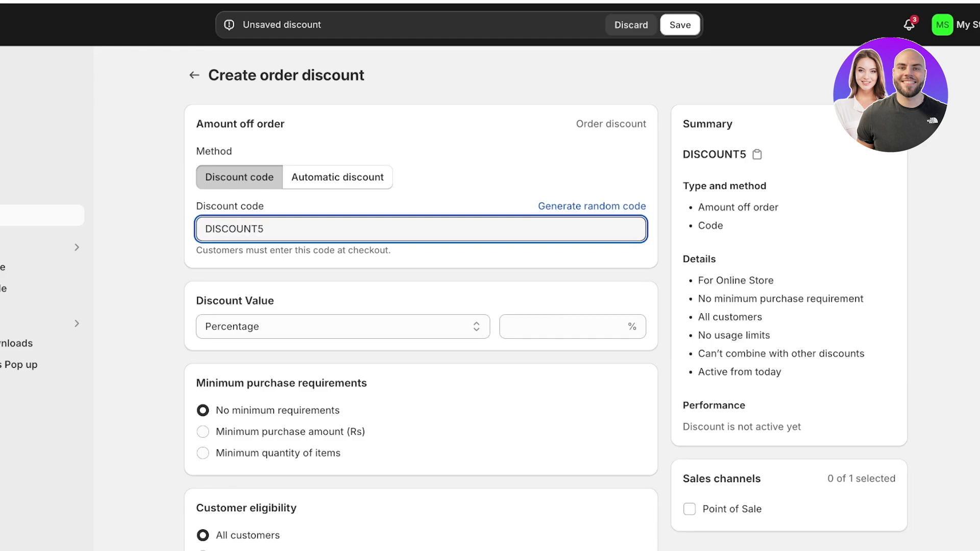
pyautogui.press('Tab')
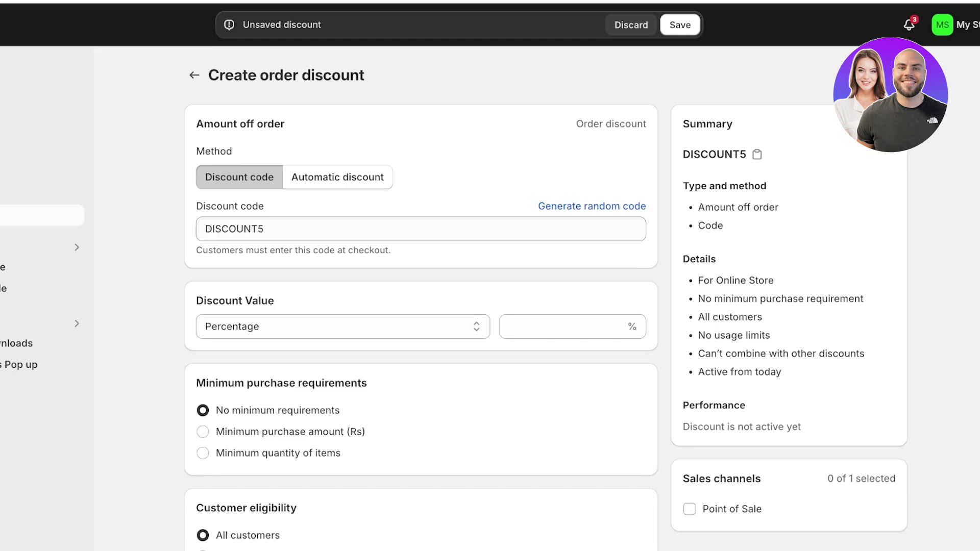
# Set the order discount's value to 5 percent and review the remaining eligibility, usage, combination and date options.
pyautogui.scroll(-1, 573, 299)
pyautogui.click(573, 300)
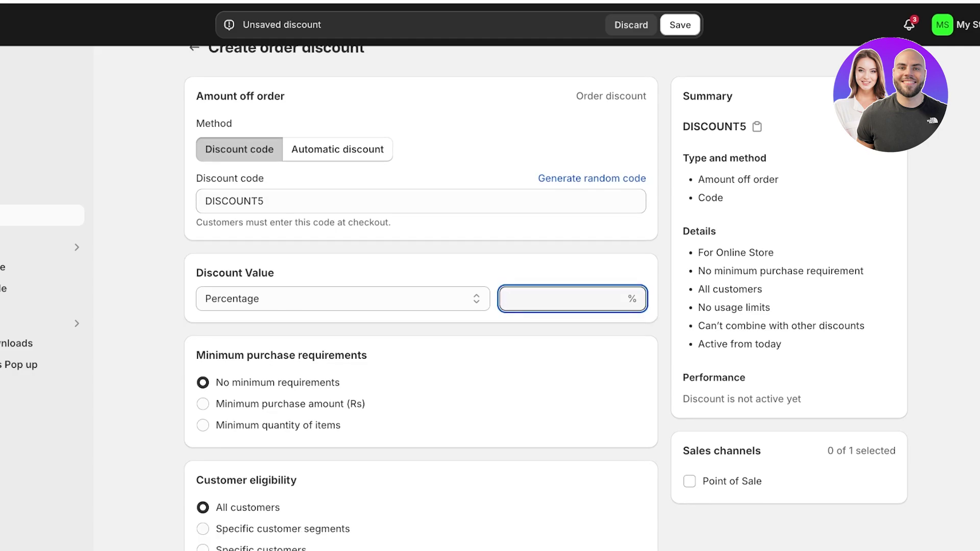
pyautogui.write('5')
pyautogui.press('Tab')
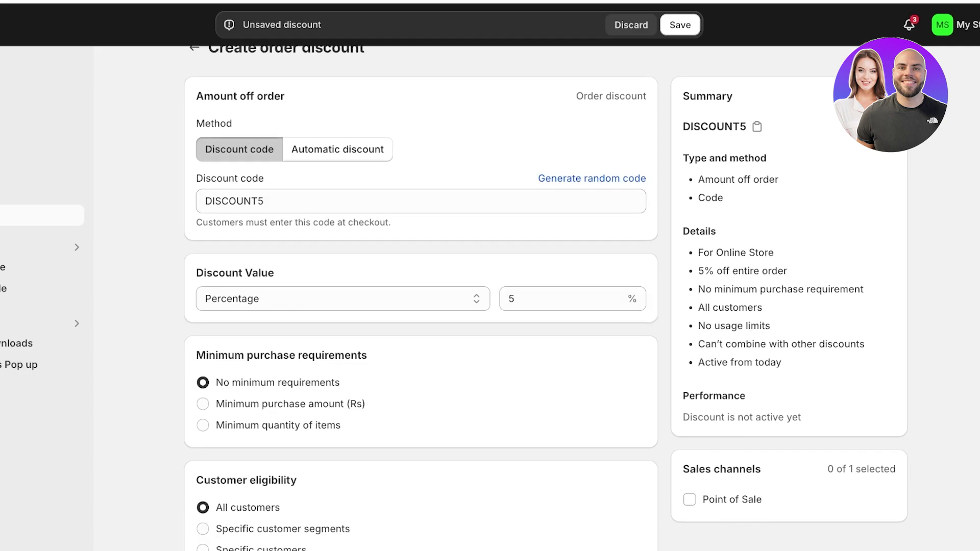
pyautogui.scroll(-3, 547, 297)
pyautogui.scroll(-5, 547, 296)
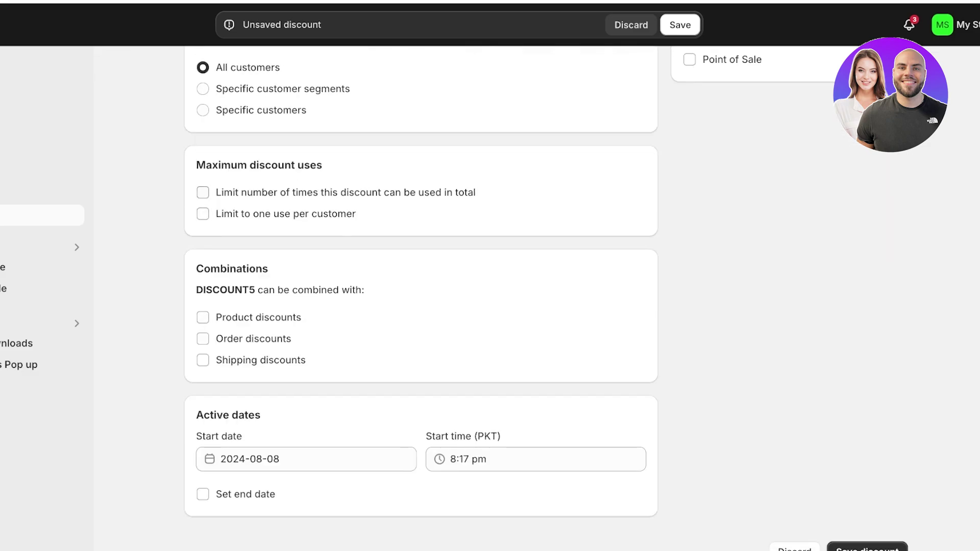
# Limit the DISCOUNT5 discount to one use per customer, without a limit on its total number of uses.
pyautogui.click(203, 193)
pyautogui.click(203, 238)
pyautogui.click(271, 215)
pyautogui.click(203, 193)
# Allow DISCOUNT5 to be combined with product, order and shipping discounts, and save the discount.
pyautogui.click(203, 317)
pyautogui.click(203, 435)
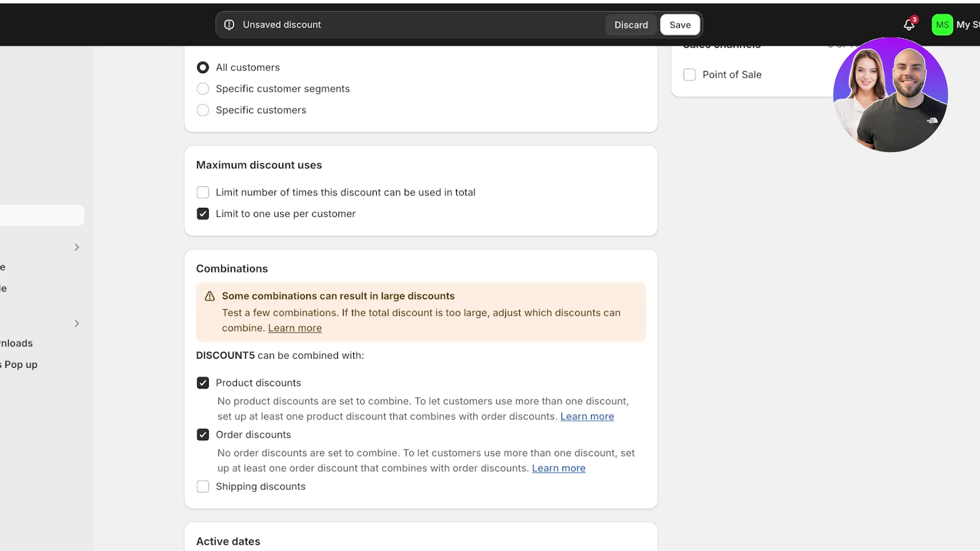
pyautogui.click(203, 487)
pyautogui.scroll(-3, 202, 486)
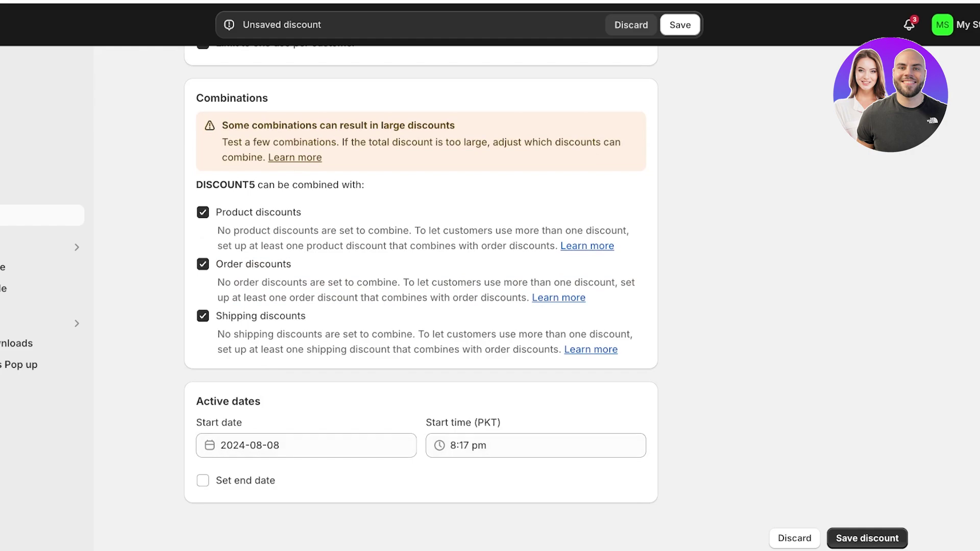
pyautogui.click(867, 538)
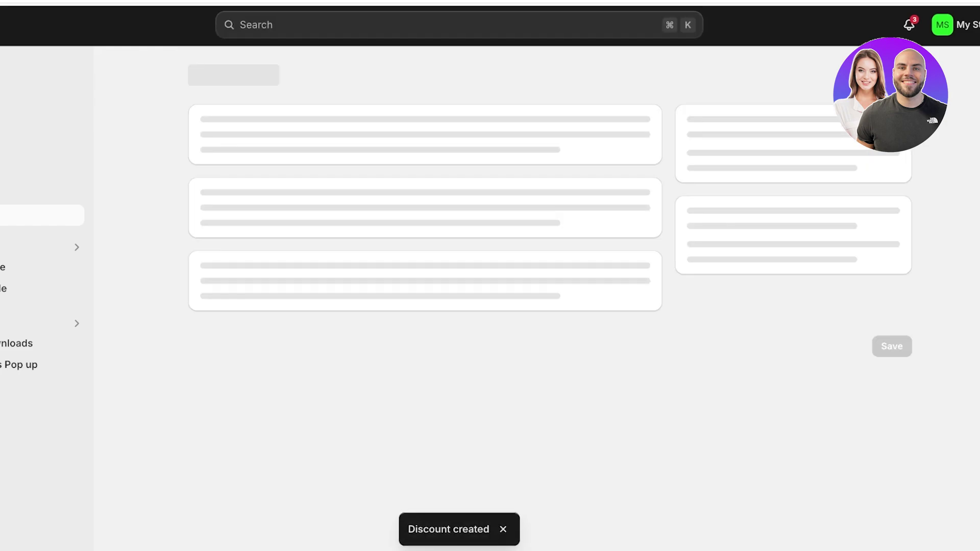
# View the online store's home page until the discount popup appears, try its DISCOUNT5 coupon and dismiss the popup.
pyautogui.click(73, 267)
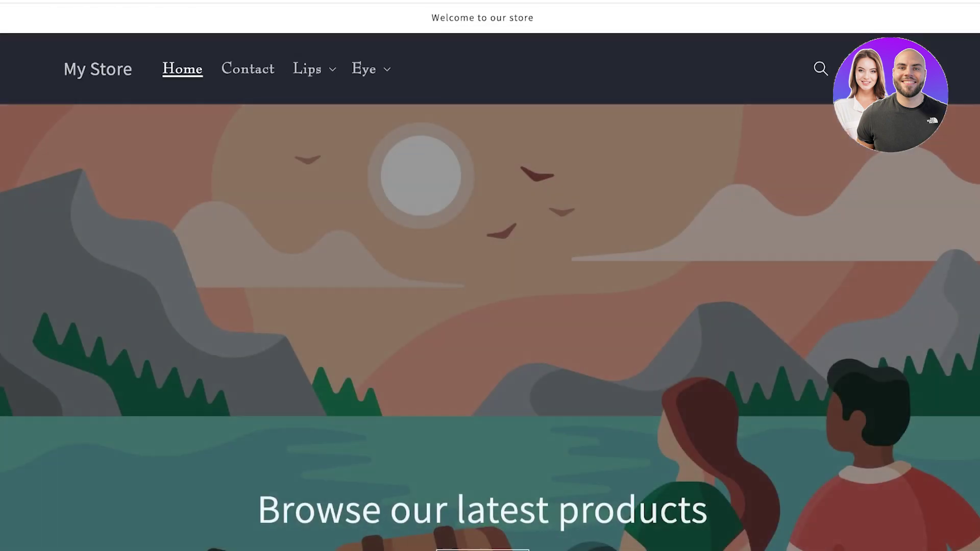
pyautogui.scroll(-4, 490, 276)
pyautogui.scroll(-4, 490, 275)
pyautogui.scroll(8, 491, 275)
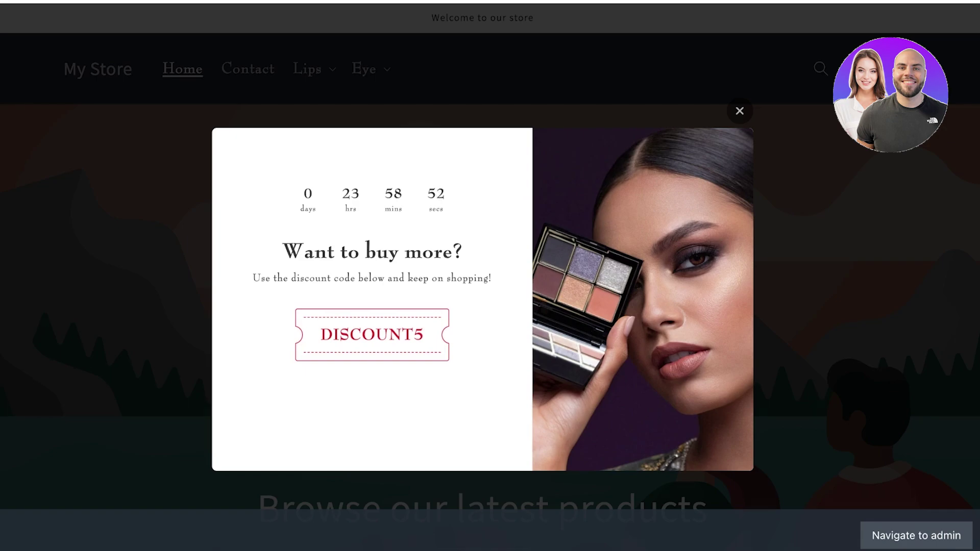
pyautogui.click(372, 335)
pyautogui.click(740, 111)
# Look over the rest of the storefront page, and return to the admin home page by way of the discounts list.
pyautogui.scroll(-10, 490, 276)
pyautogui.scroll(-5, 491, 275)
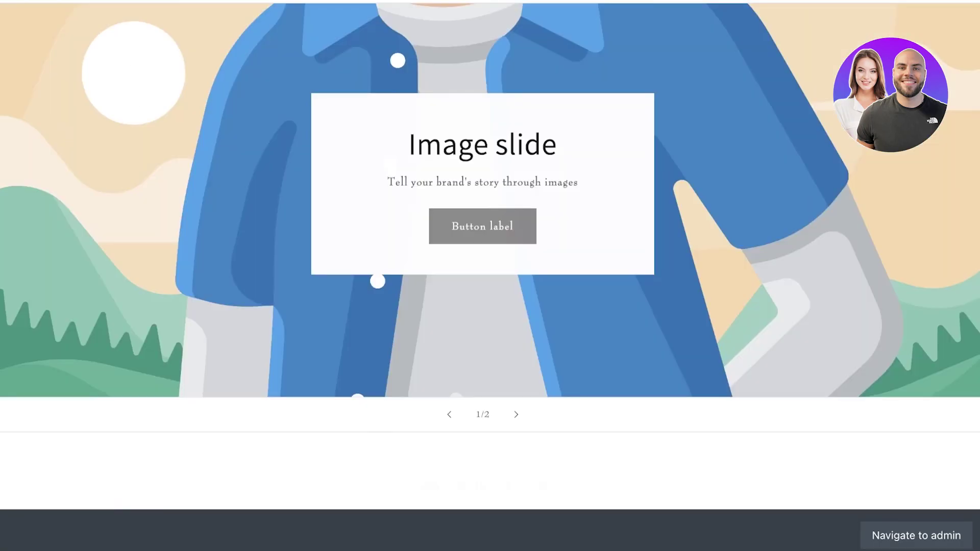
pyautogui.scroll(6, 490, 275)
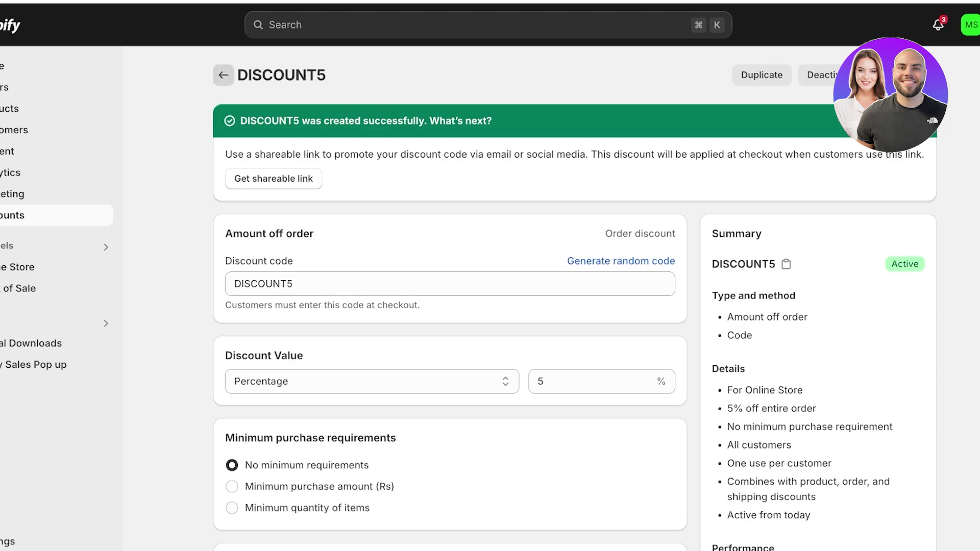
pyautogui.click(223, 75)
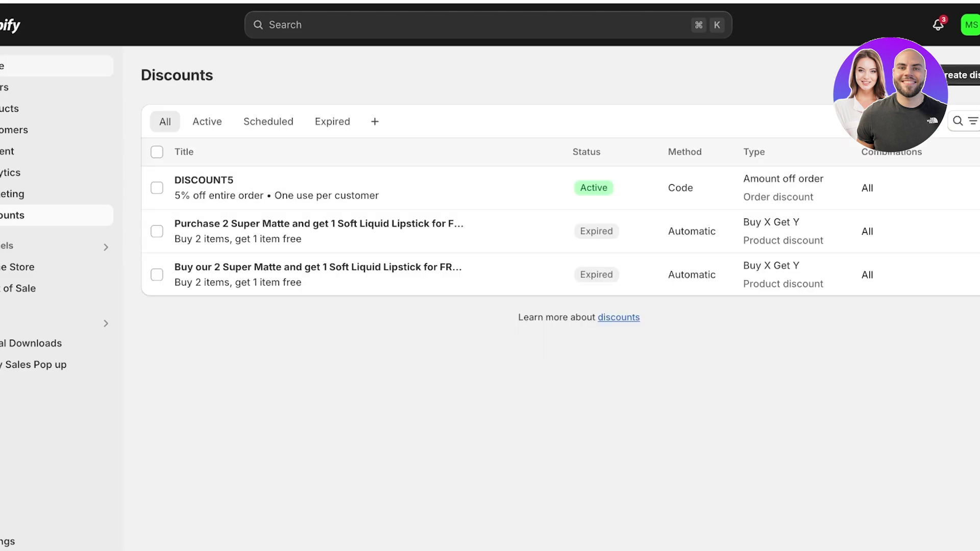
pyautogui.click(31, 66)
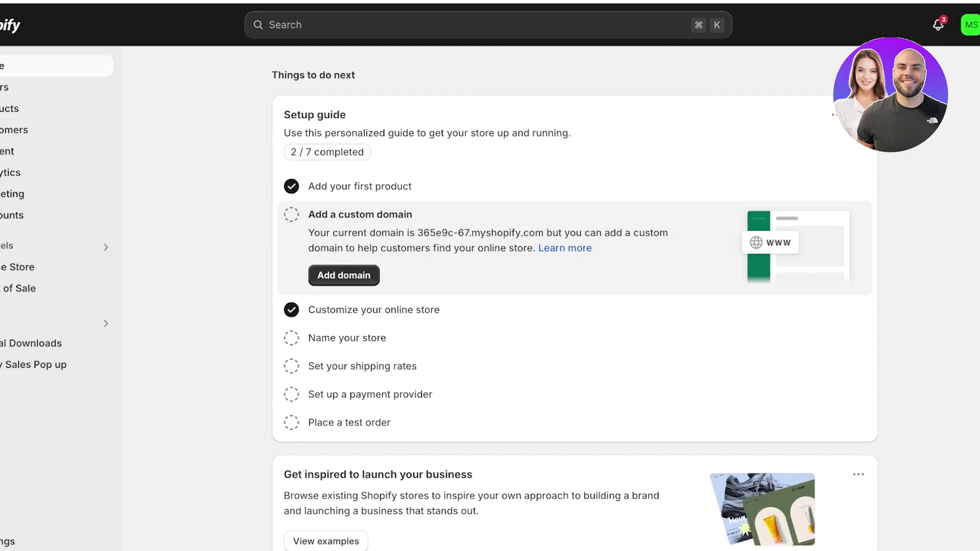